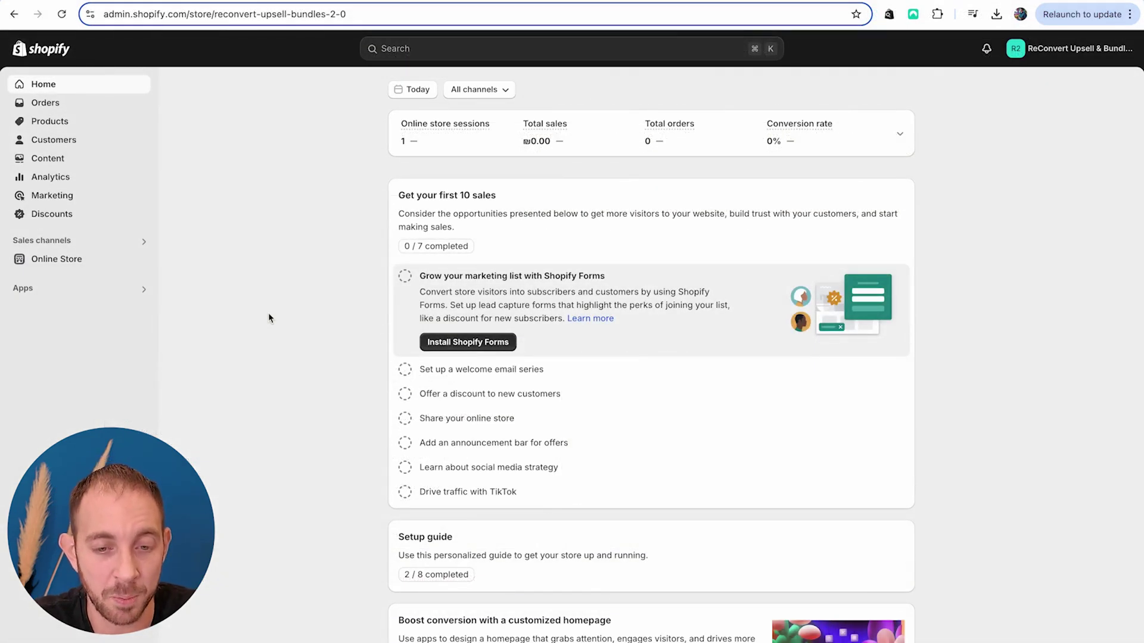
Open the installed ReConvert app and set its maximum discount value to 15%.
left_click(102, 292)
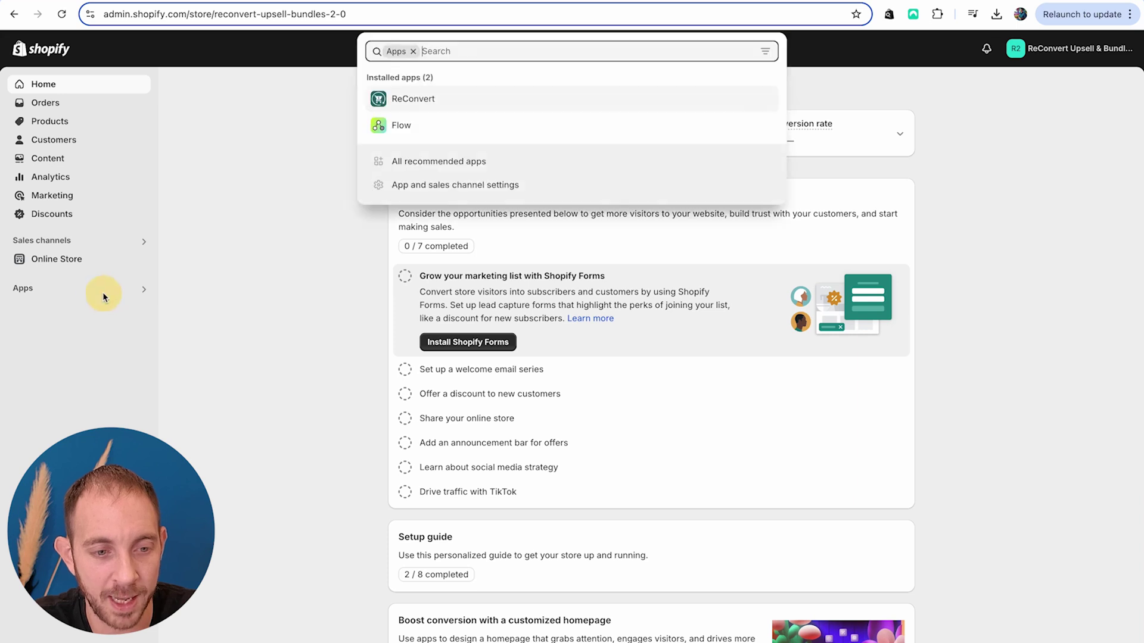
left_click(393, 99)
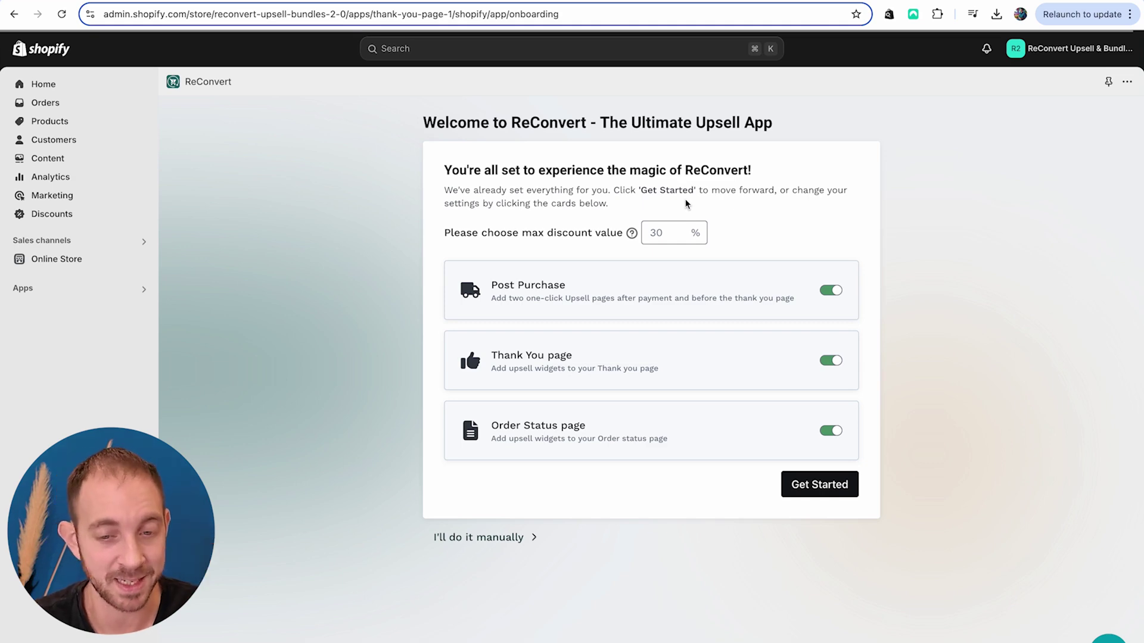
left_click(664, 232)
double_click(657, 232)
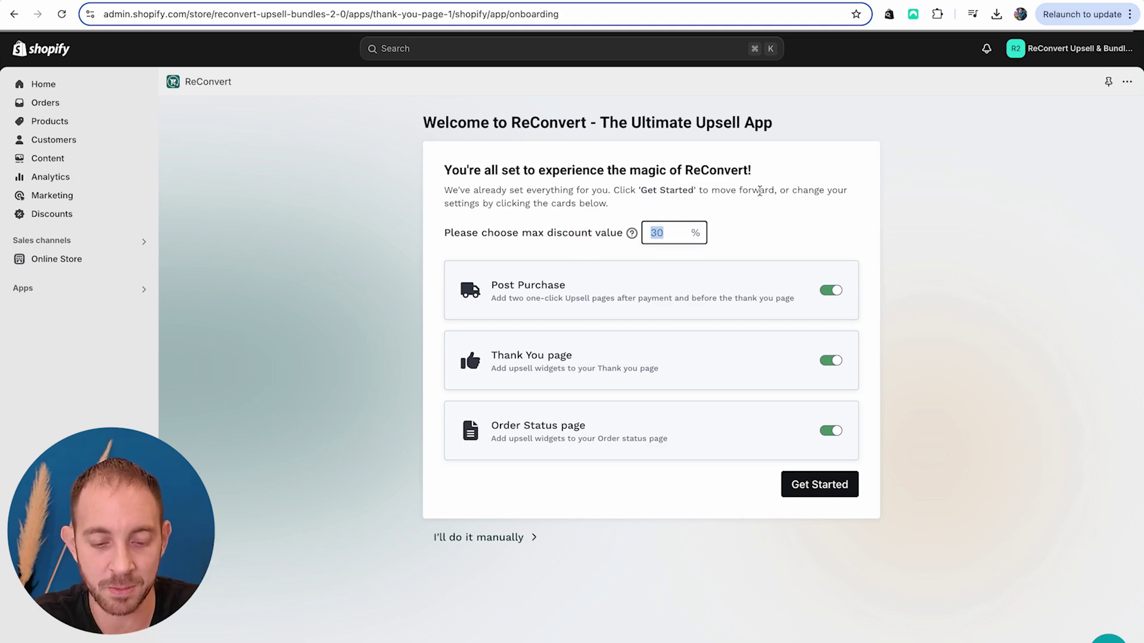
type("15")
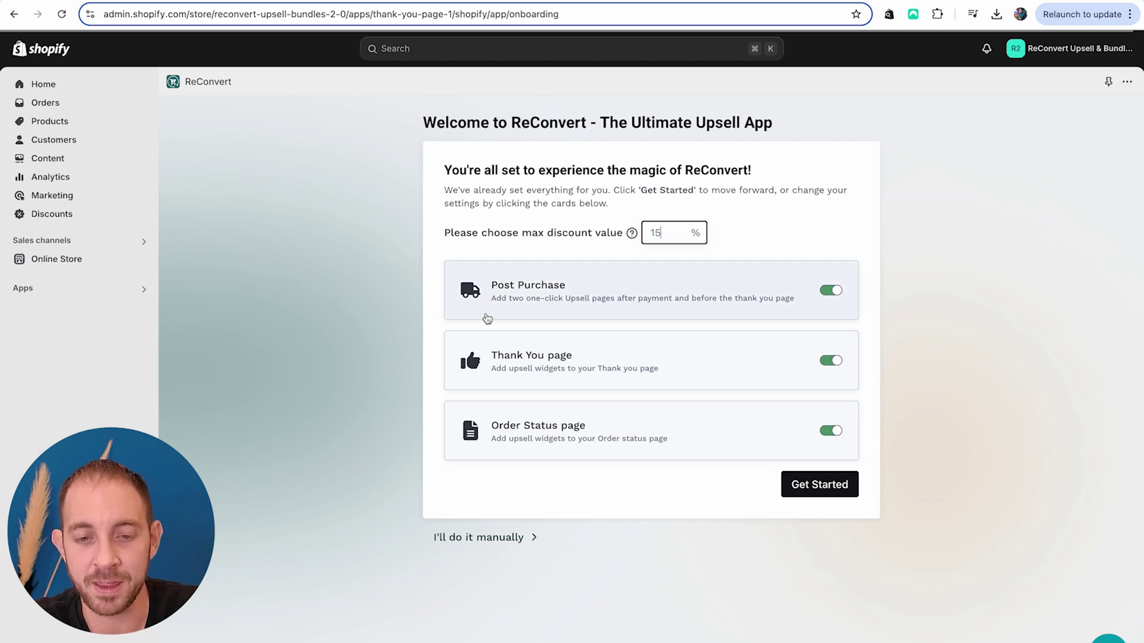
Review the default upsell widgets for the Post Purchase, Thank You and Order Status pages, and start the setup with them.
left_click(544, 292)
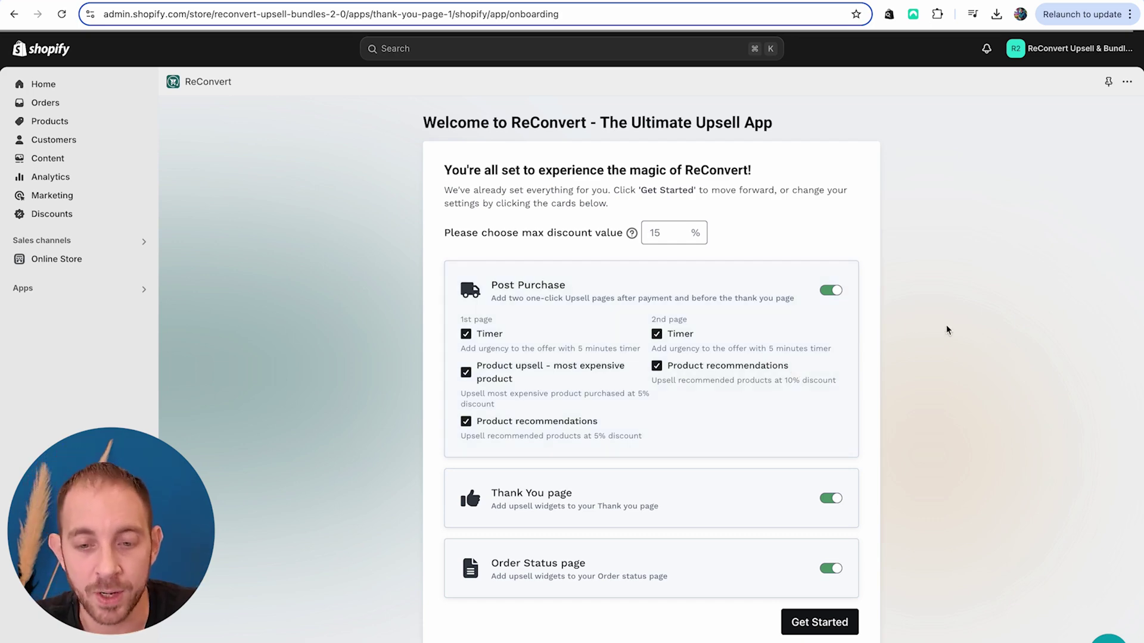
scroll(945, 327, "down", 2)
left_click(639, 240)
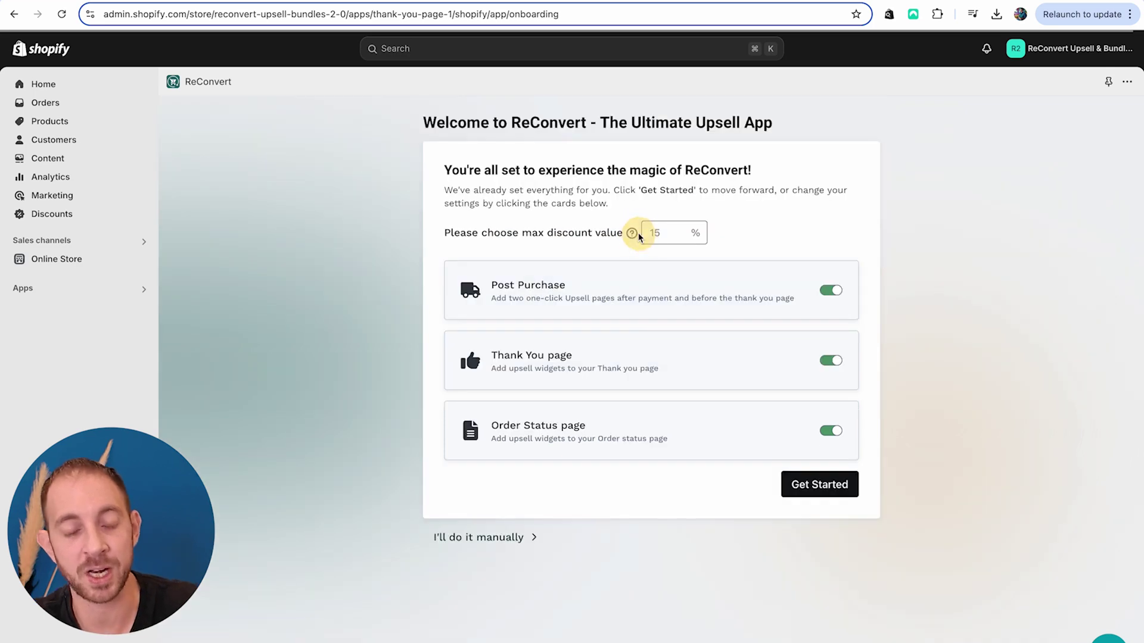
left_click(557, 352)
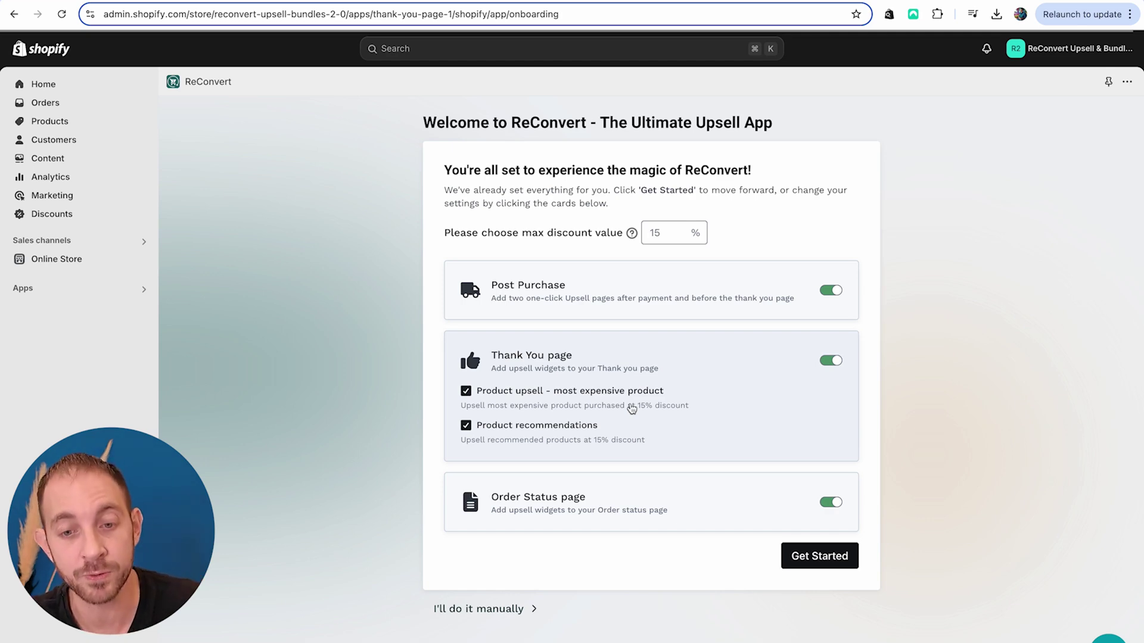
left_click(715, 352)
left_click(640, 442)
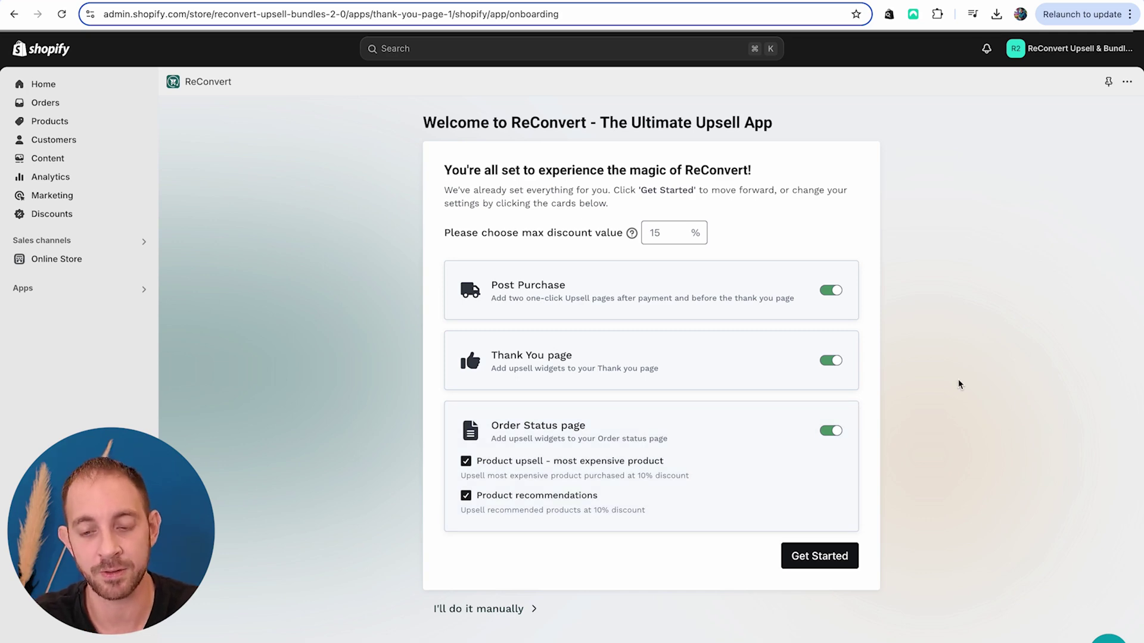
left_click(813, 563)
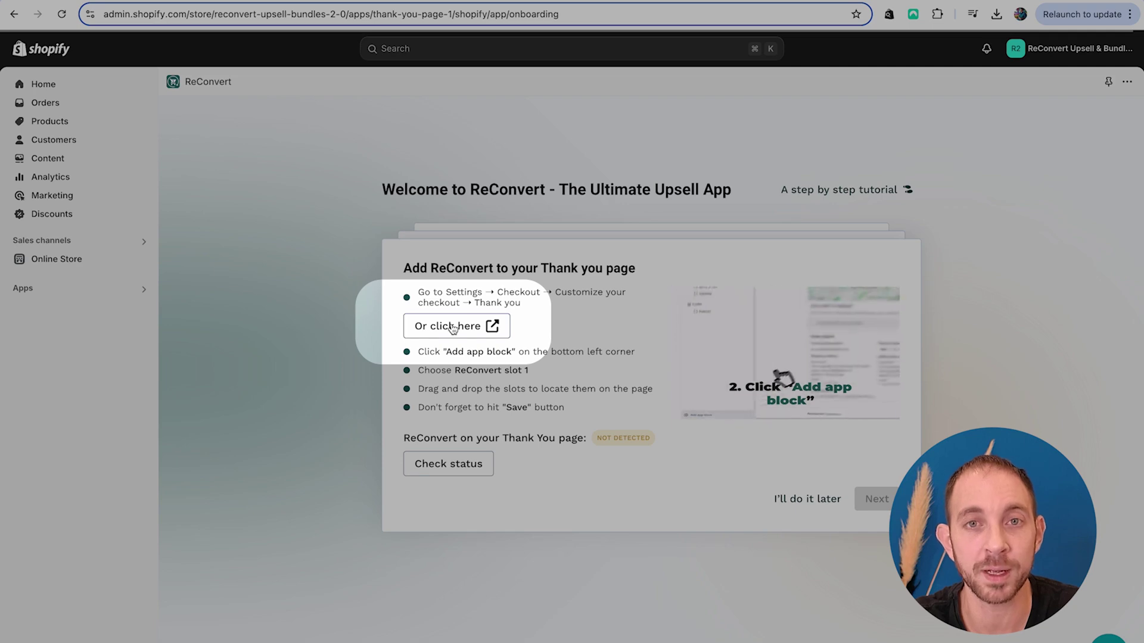
Add the Thank you page slot 1 app block to the Thank you page, save it and dismiss its banner.
left_click(453, 326)
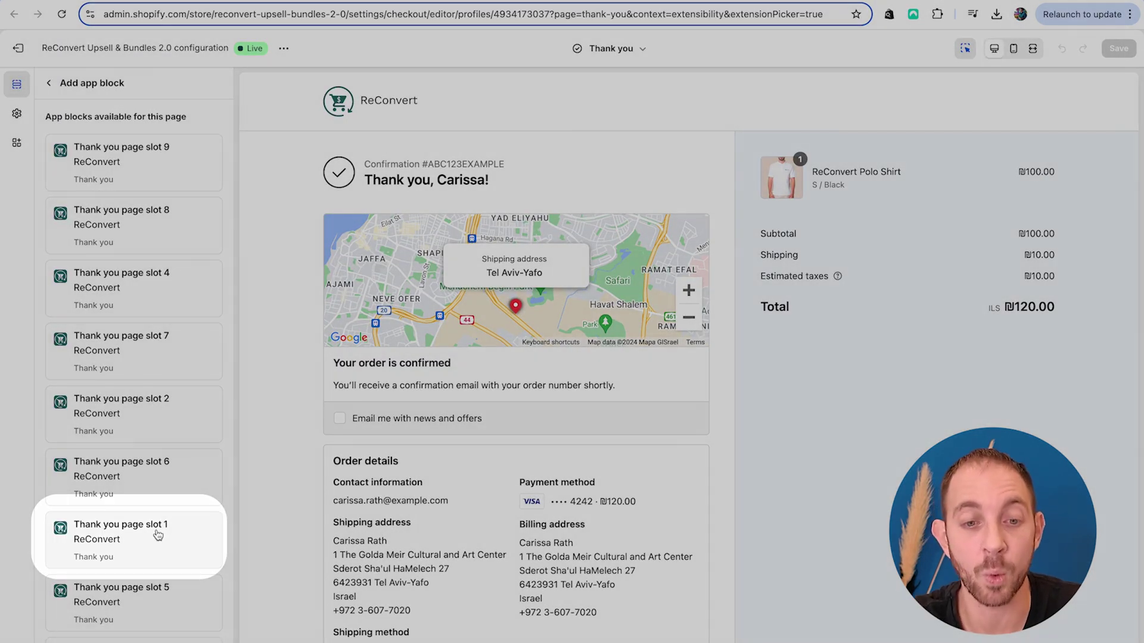
left_click(158, 534)
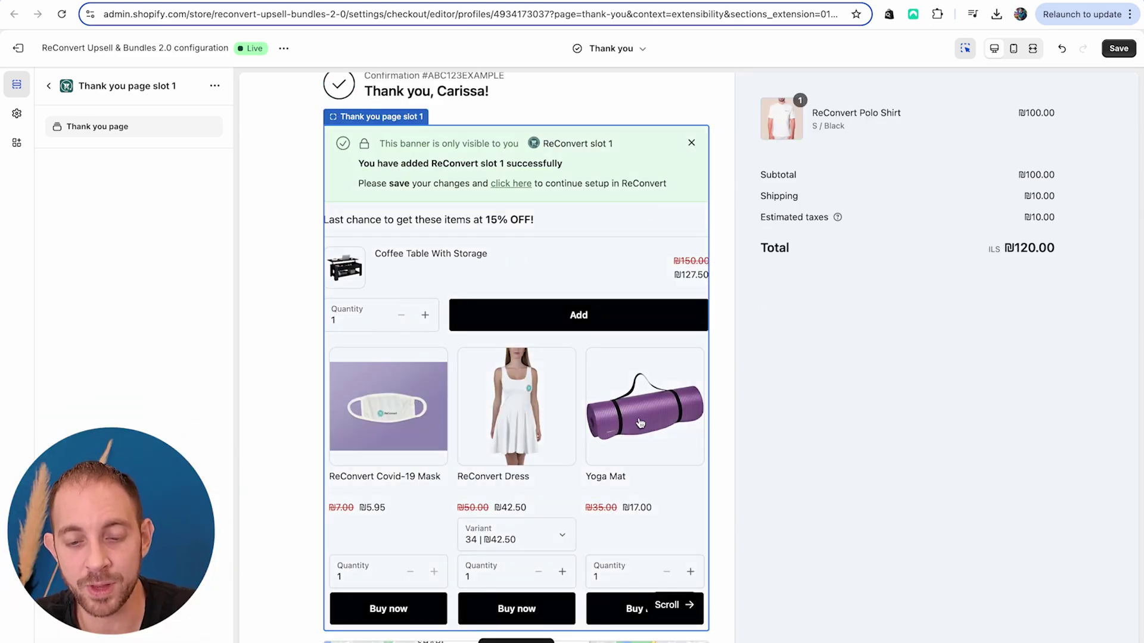
scroll(641, 423, "right", 5)
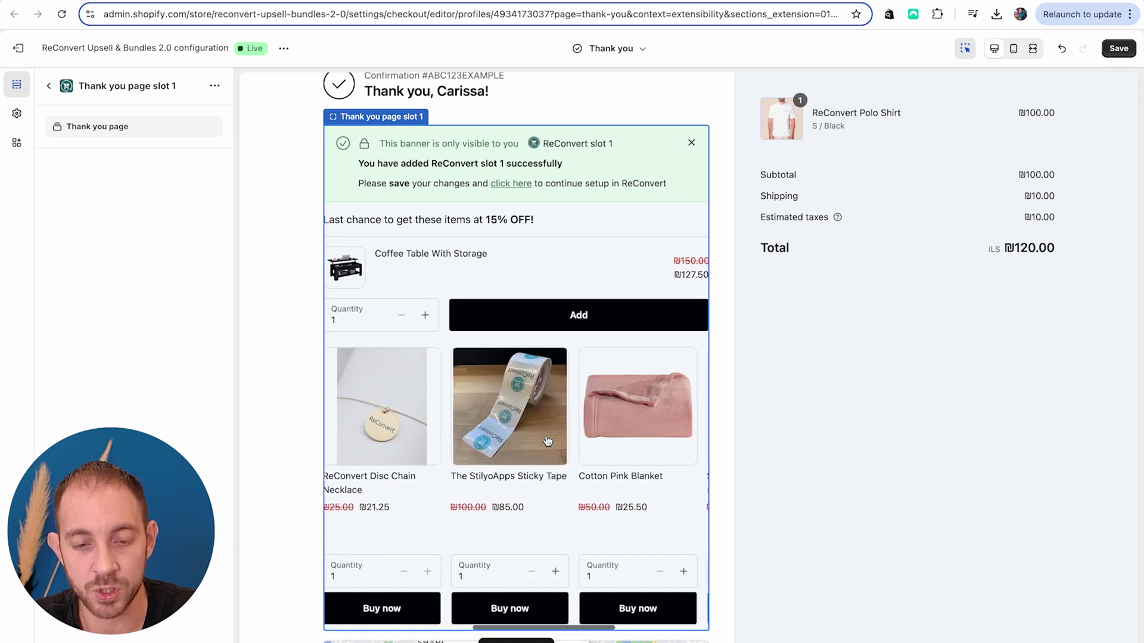
scroll(545, 440, "left", 5)
scroll(417, 310, "up", 2)
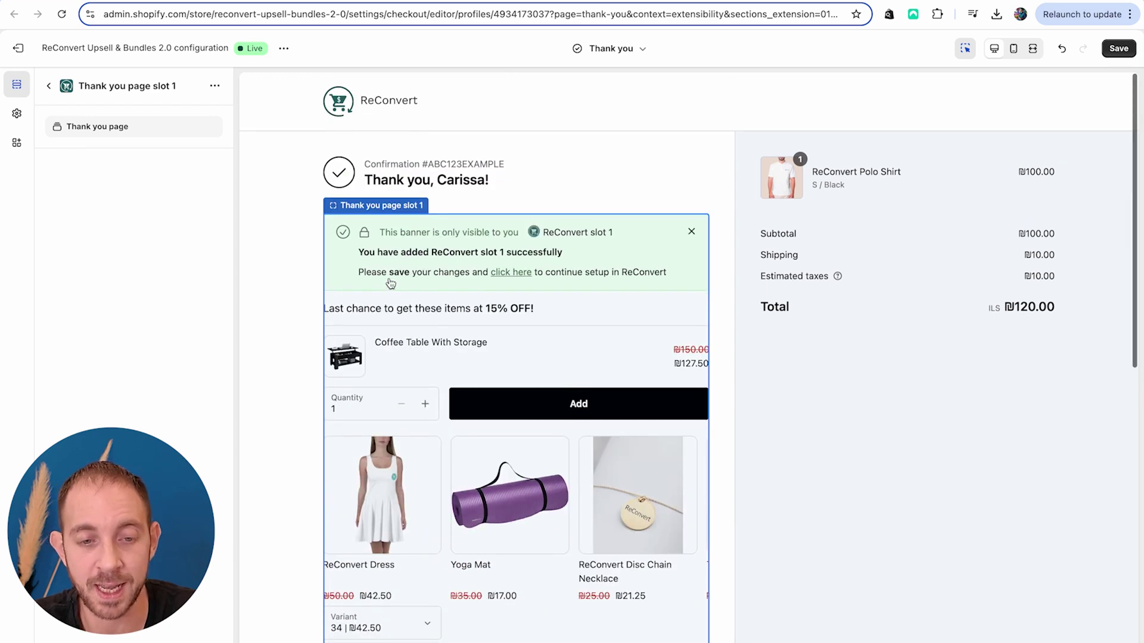
scroll(390, 280, "down", 1)
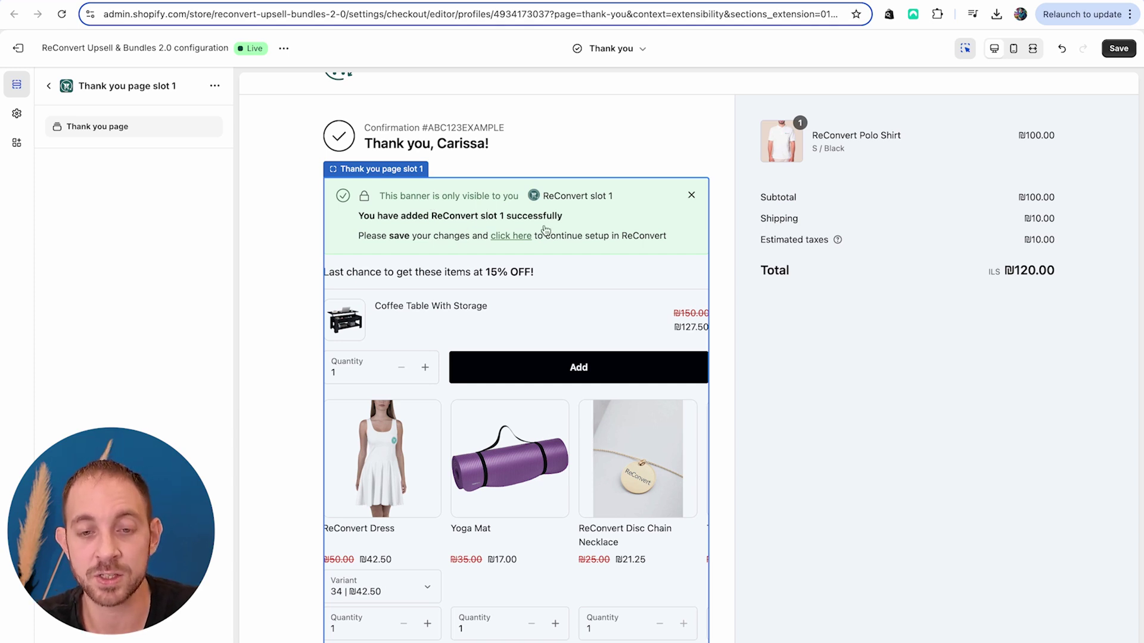
left_click(1118, 47)
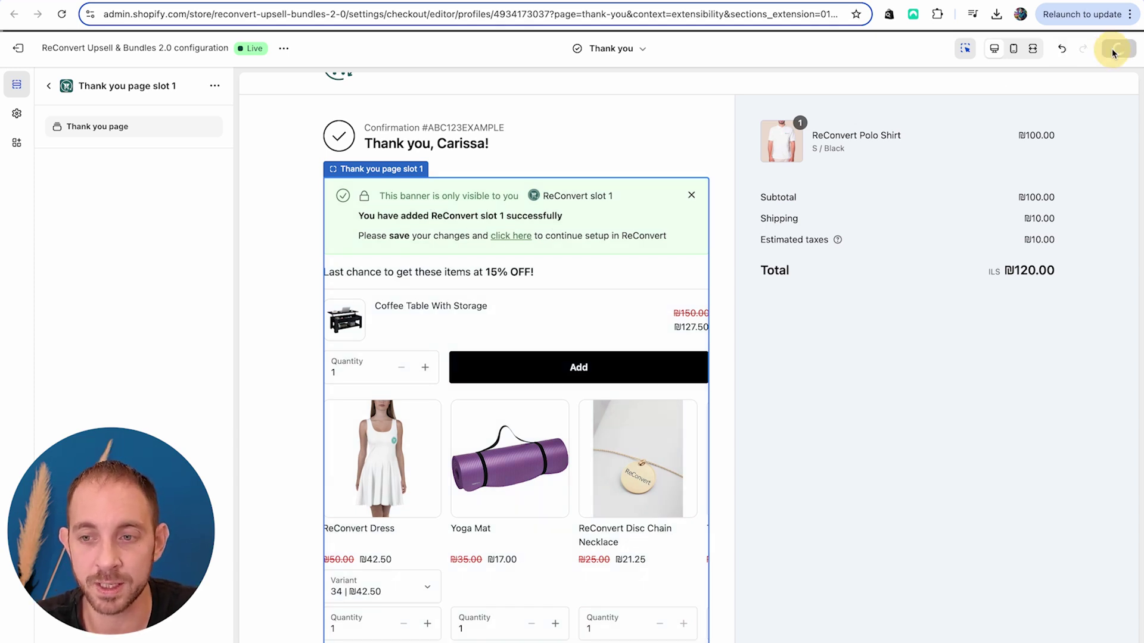
left_click(692, 198)
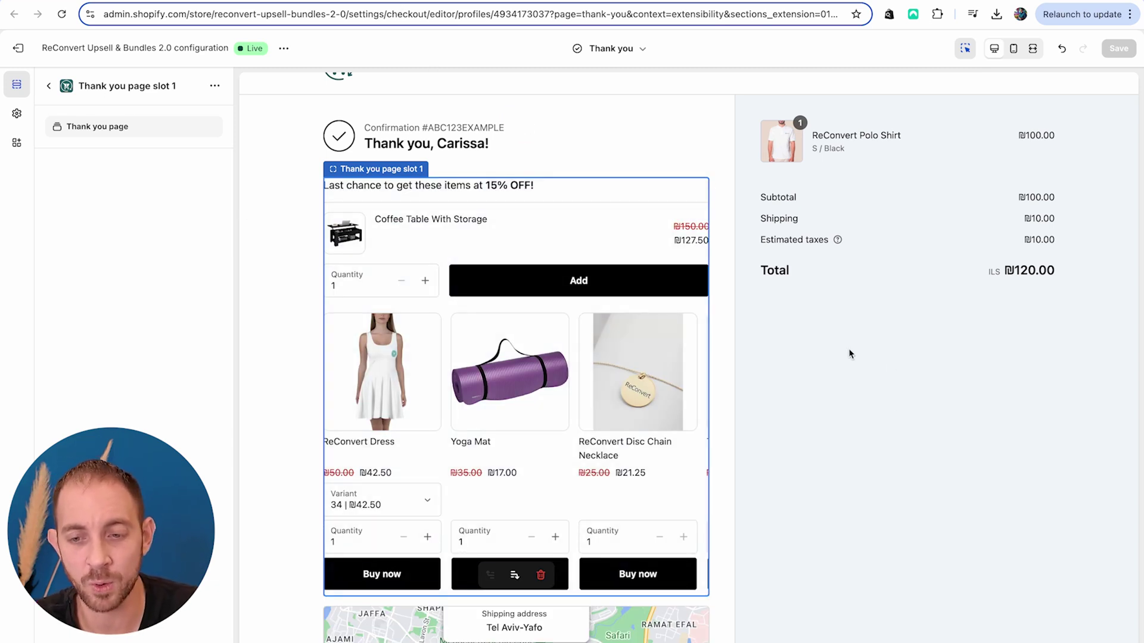
Move Thank you page slot 1 below Subtotal in the Order summary section, dismiss its banner and save the page.
left_click(48, 89)
left_click_drag(77, 195, 72, 388)
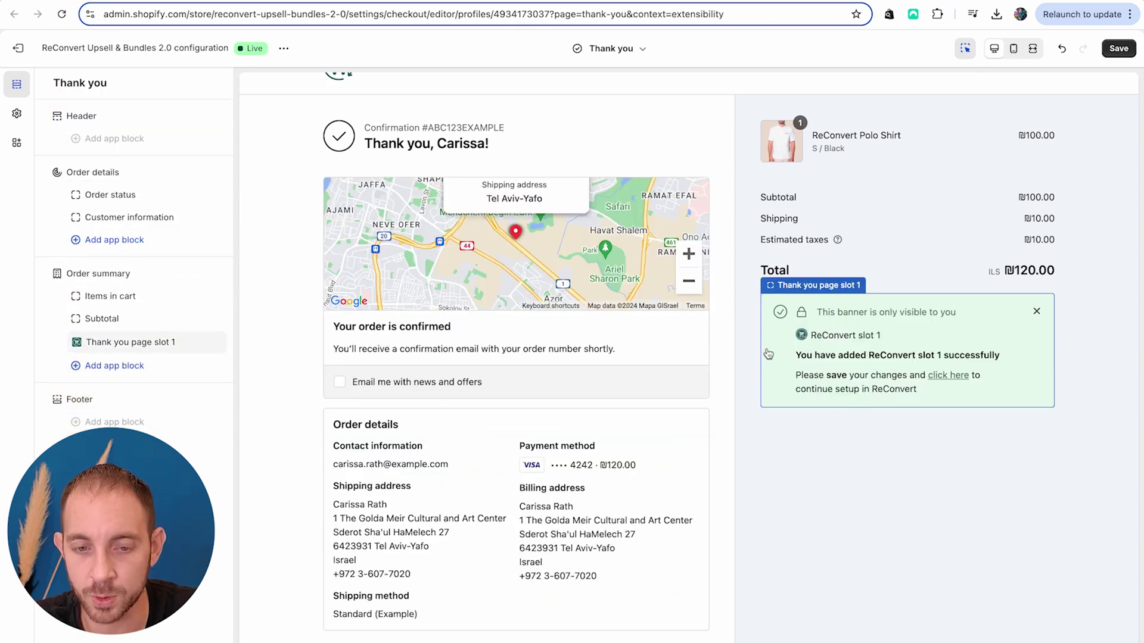
scroll(1017, 426, "down", 1)
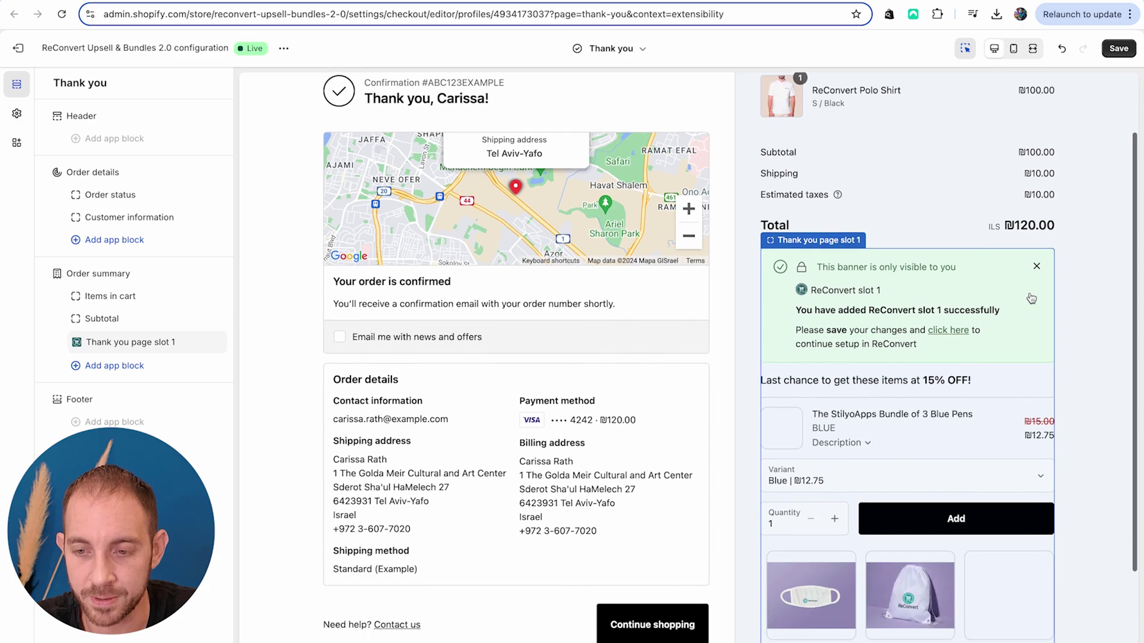
left_click(1016, 417)
left_click(1037, 116)
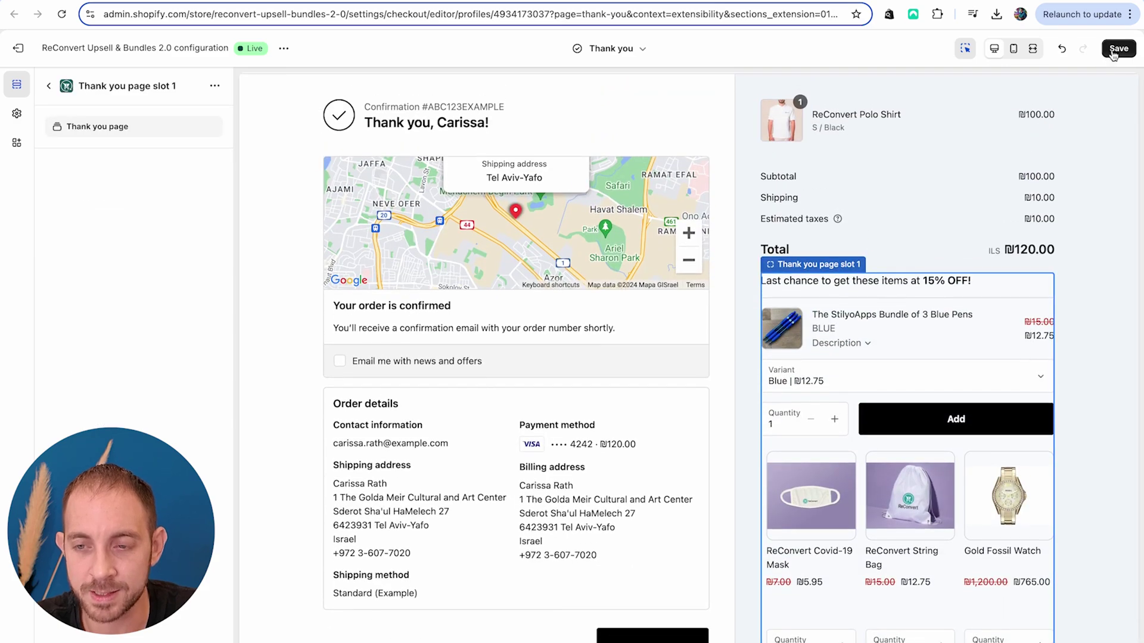
left_click(1112, 49)
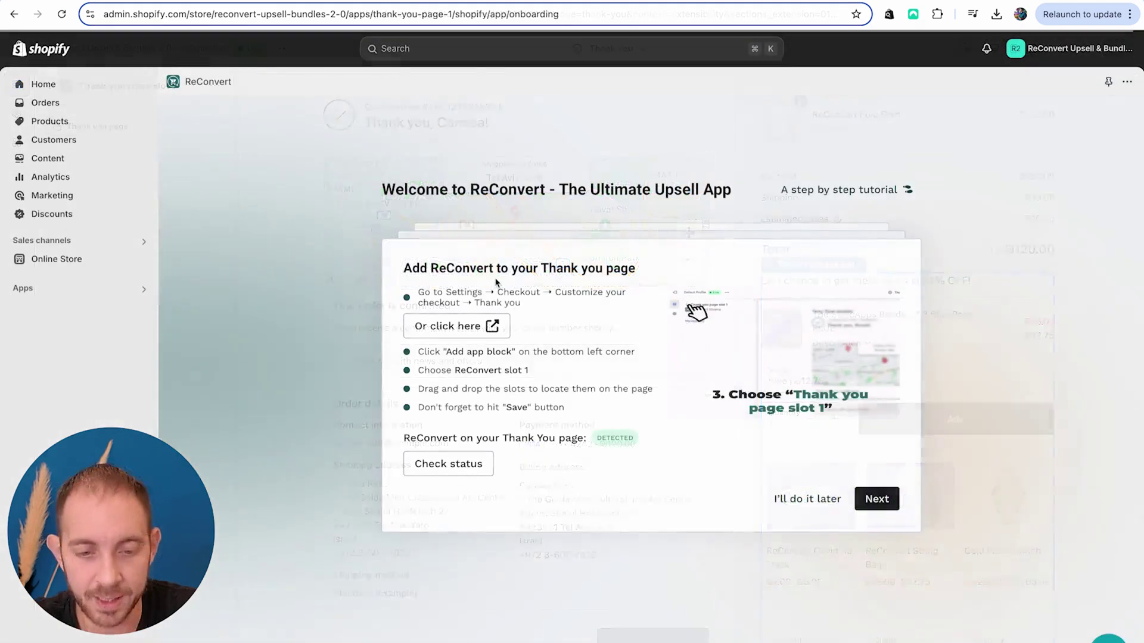
left_click_drag(603, 438, 656, 436)
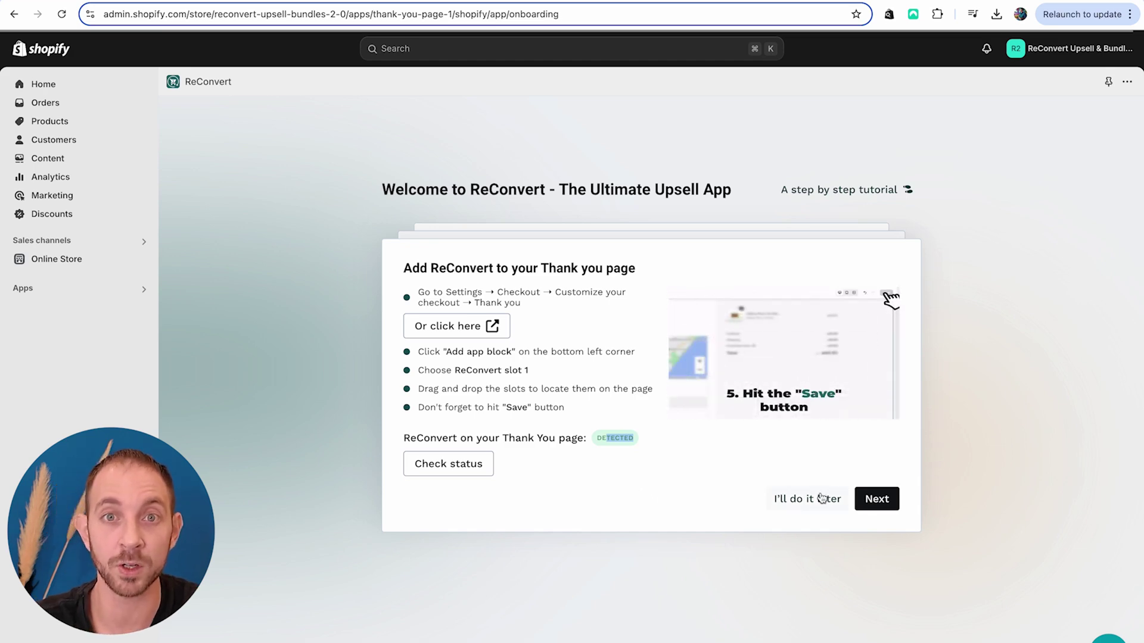
Continue the onboarding to the Order Status page, add the Order status page slot 1 app block there and save it.
left_click(873, 502)
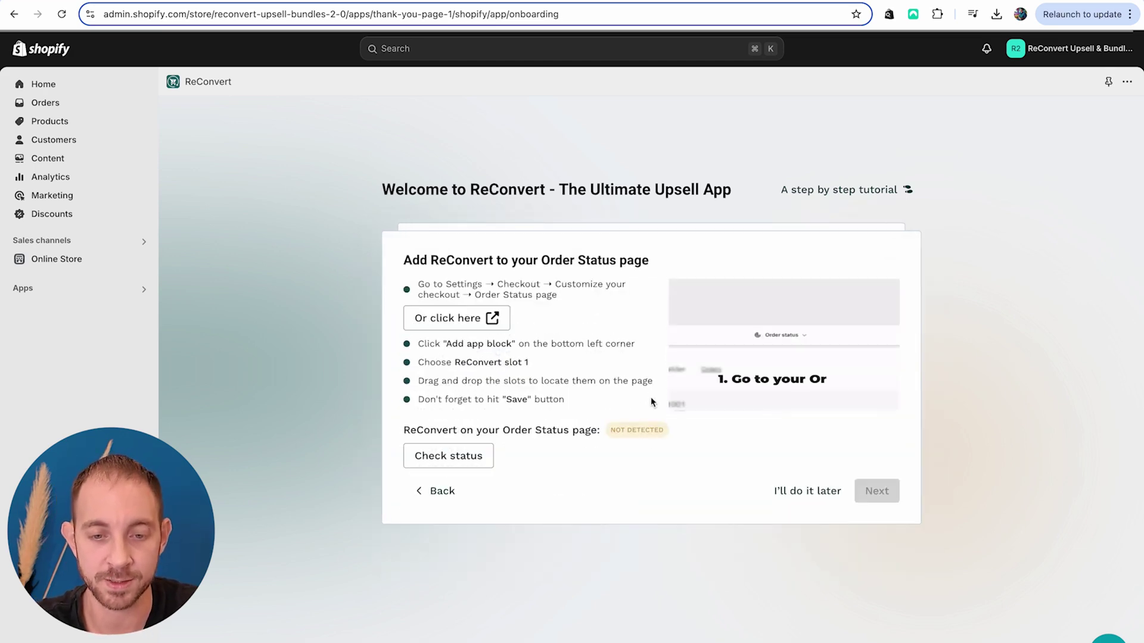
left_click(473, 321)
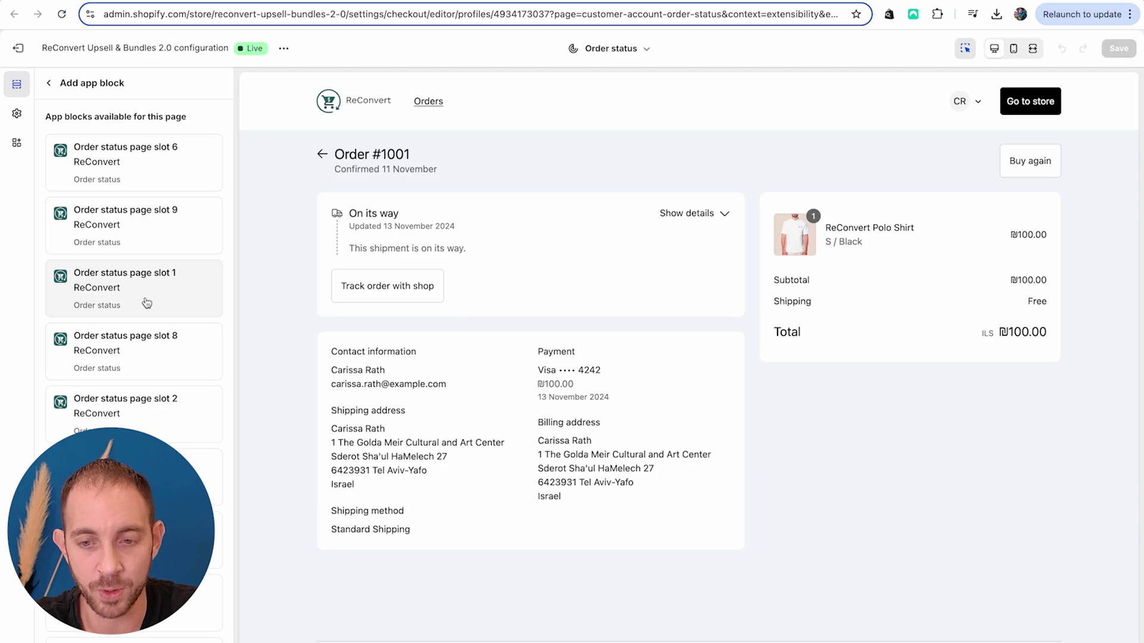
left_click(147, 303)
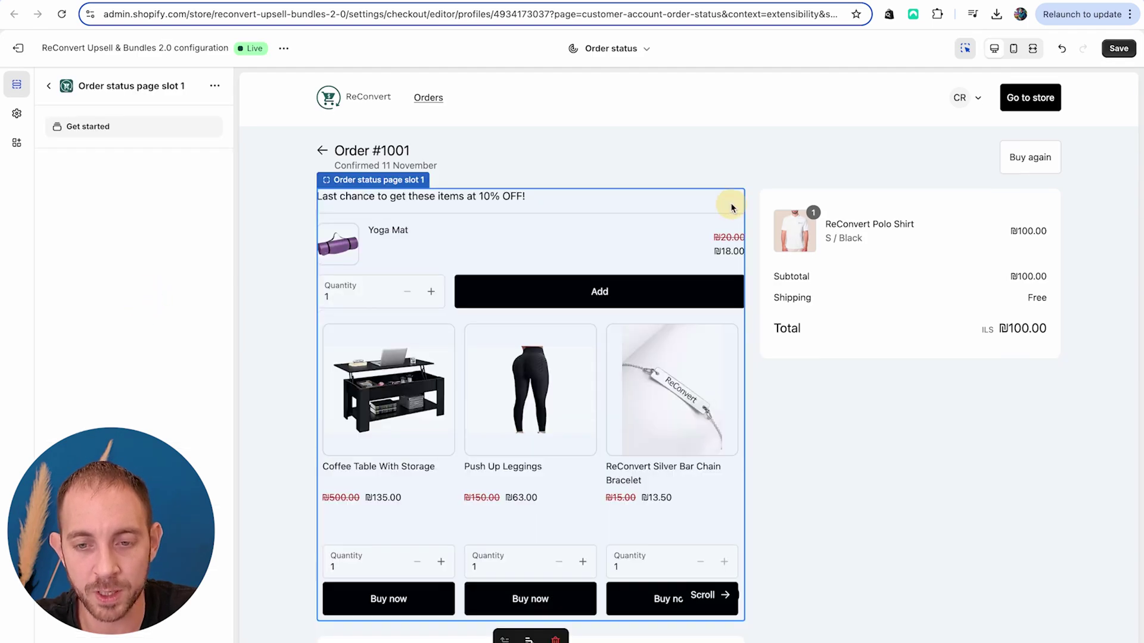
scroll(725, 250, "down", 3)
scroll(719, 301, "up", 3)
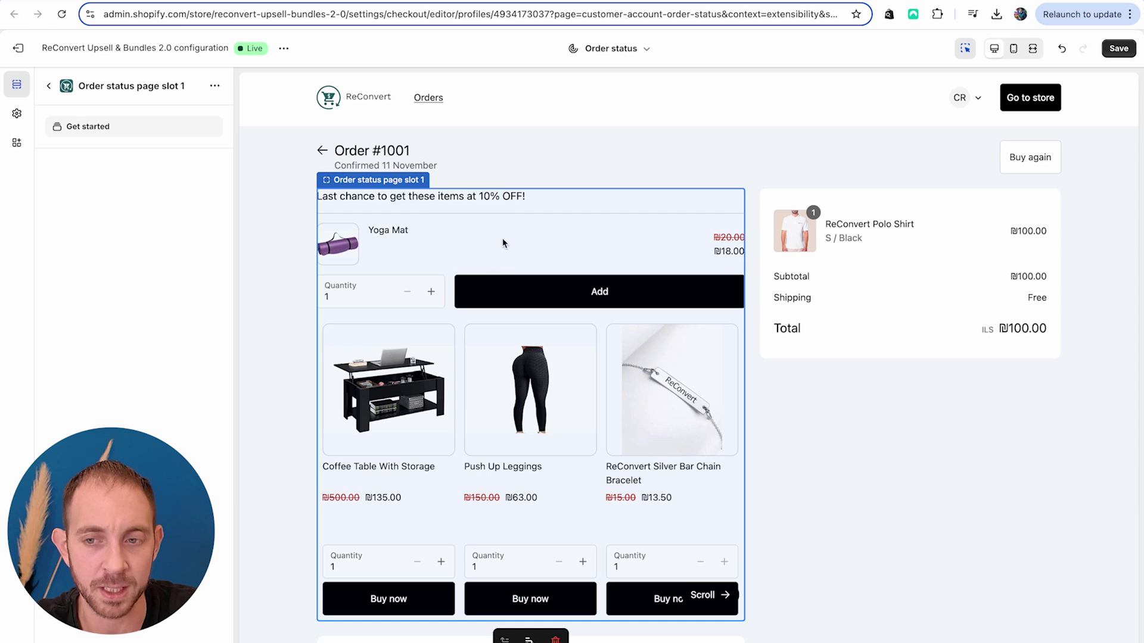
left_click(1119, 48)
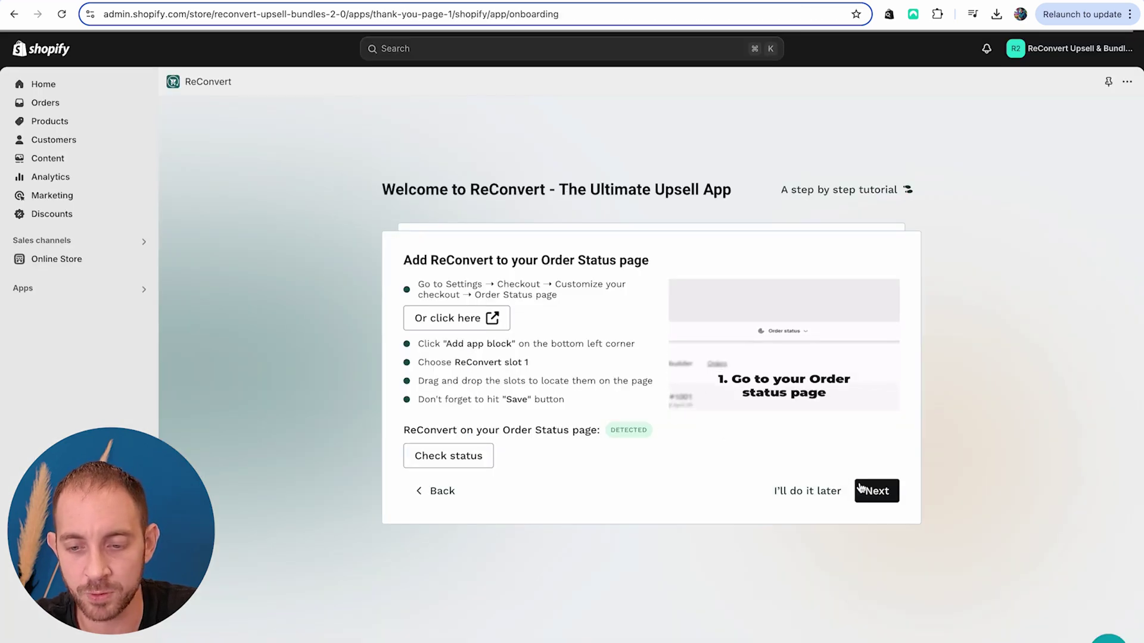
Choose ReConvert as the post-purchase page app in the checkout settings, save, and return to the onboarding.
left_click(874, 491)
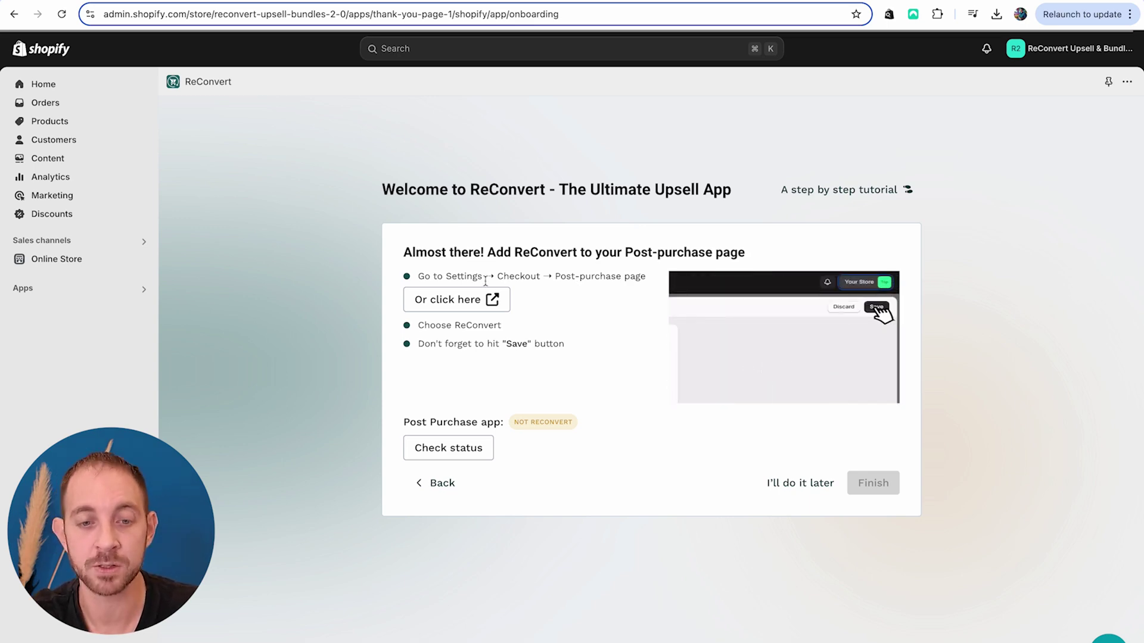
left_click(471, 300)
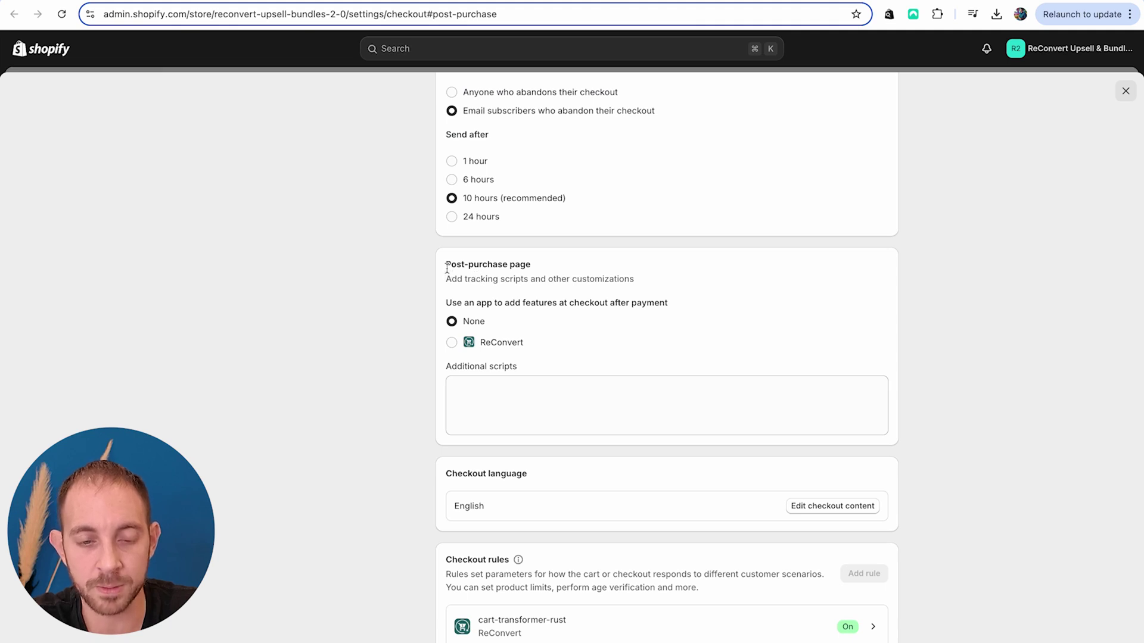
left_click_drag(447, 269, 548, 265)
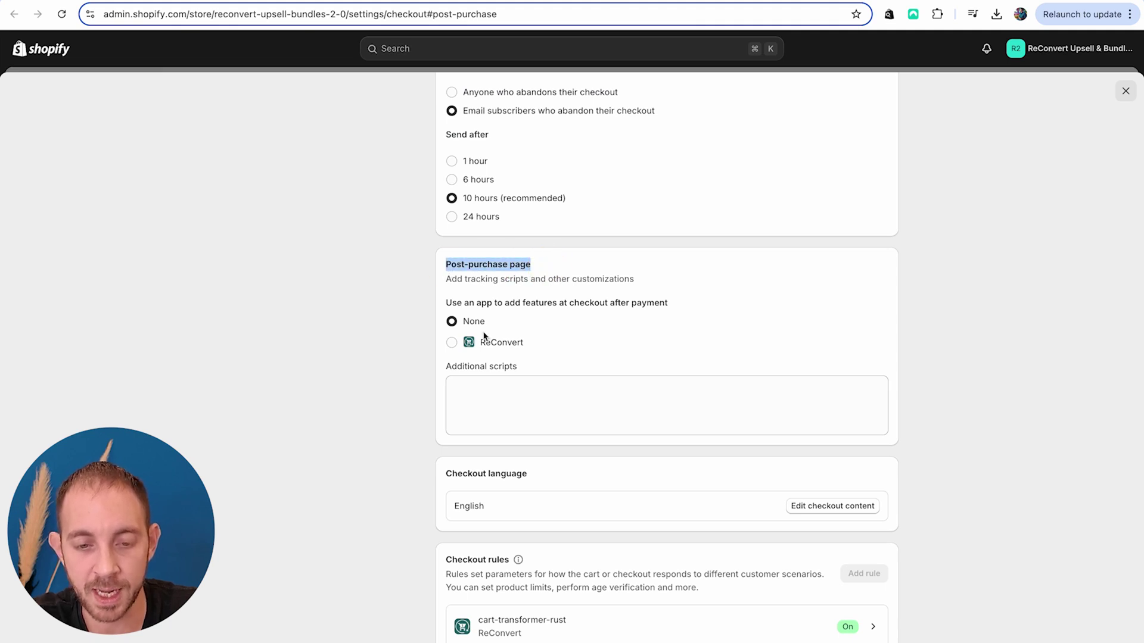
left_click(451, 343)
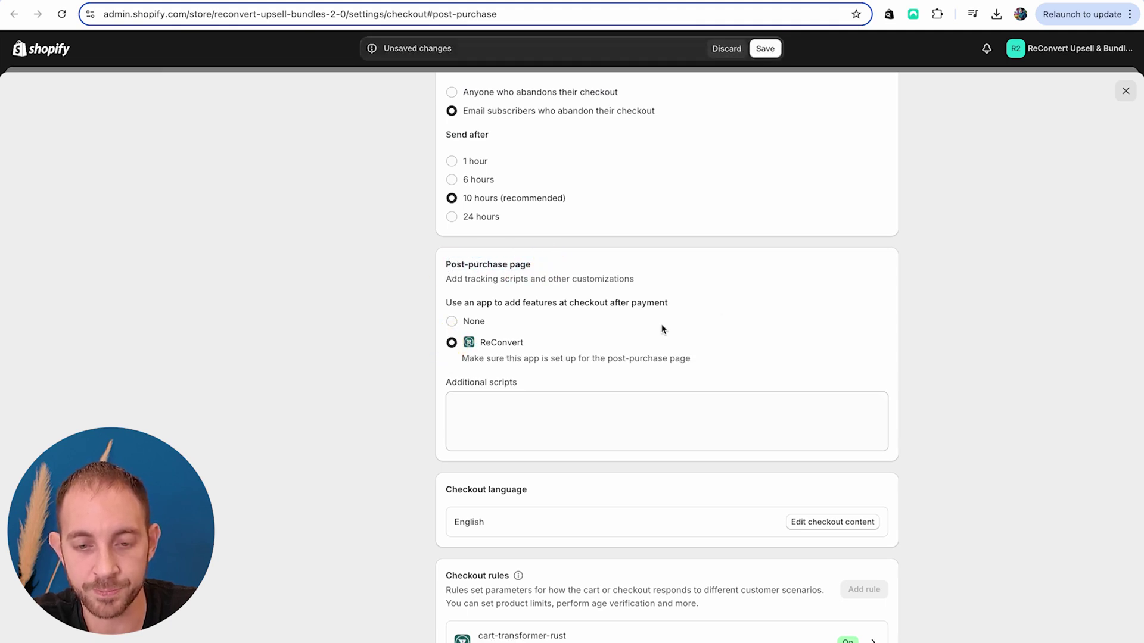
left_click(770, 53)
key("super+w")
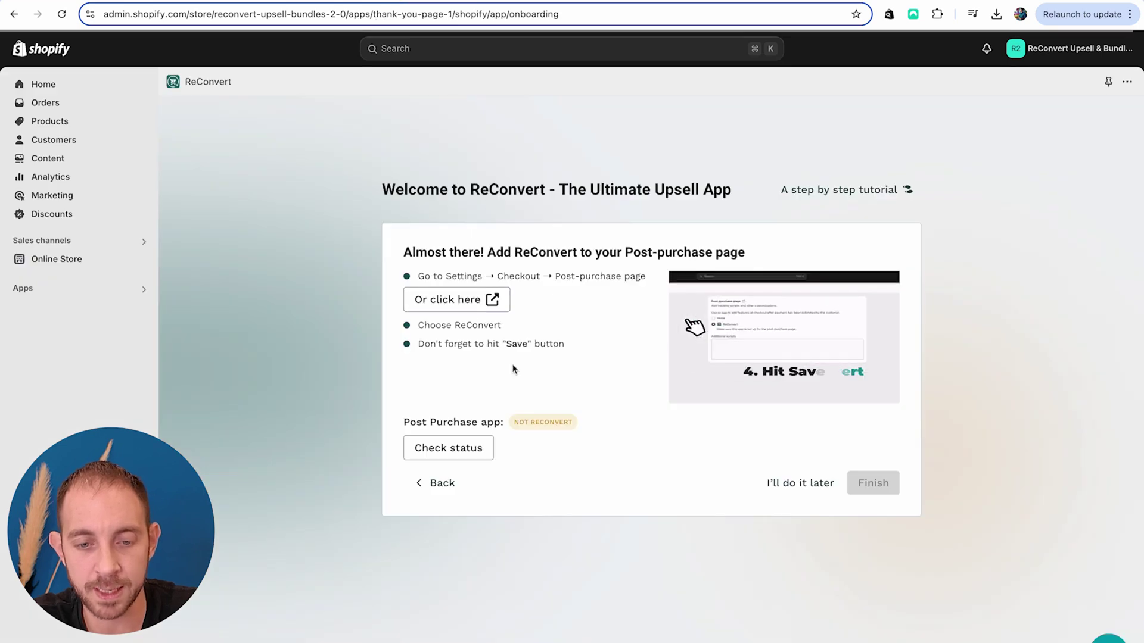
Check the Post Purchase app status, finish the ReConvert onboarding and dismiss the congratulations message.
left_click_drag(515, 422, 574, 460)
left_click(450, 454)
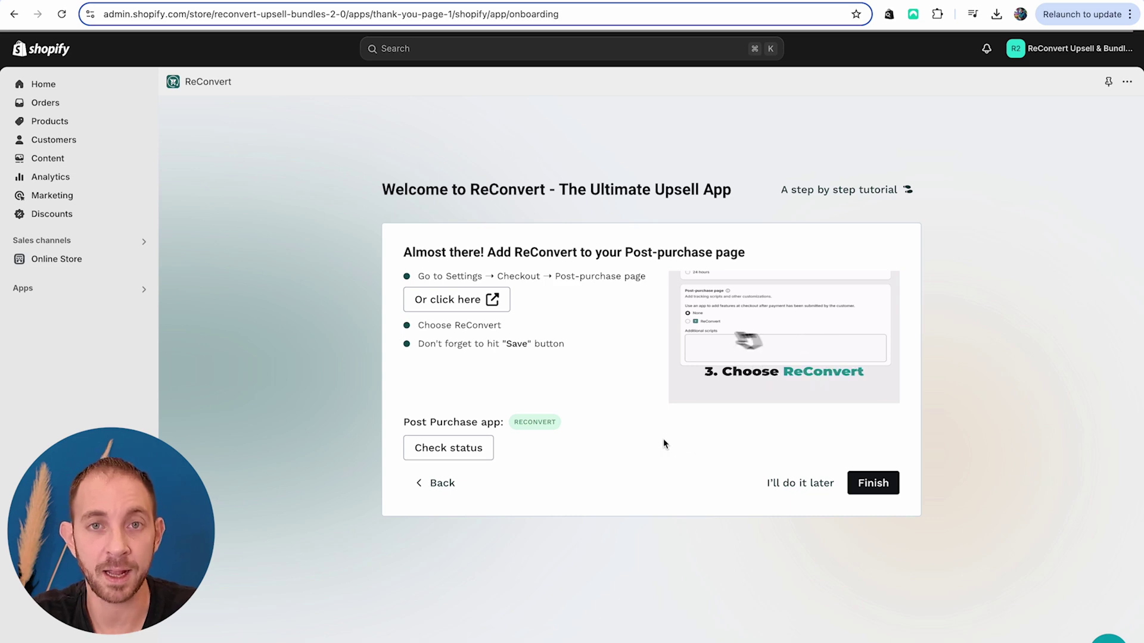
left_click(885, 491)
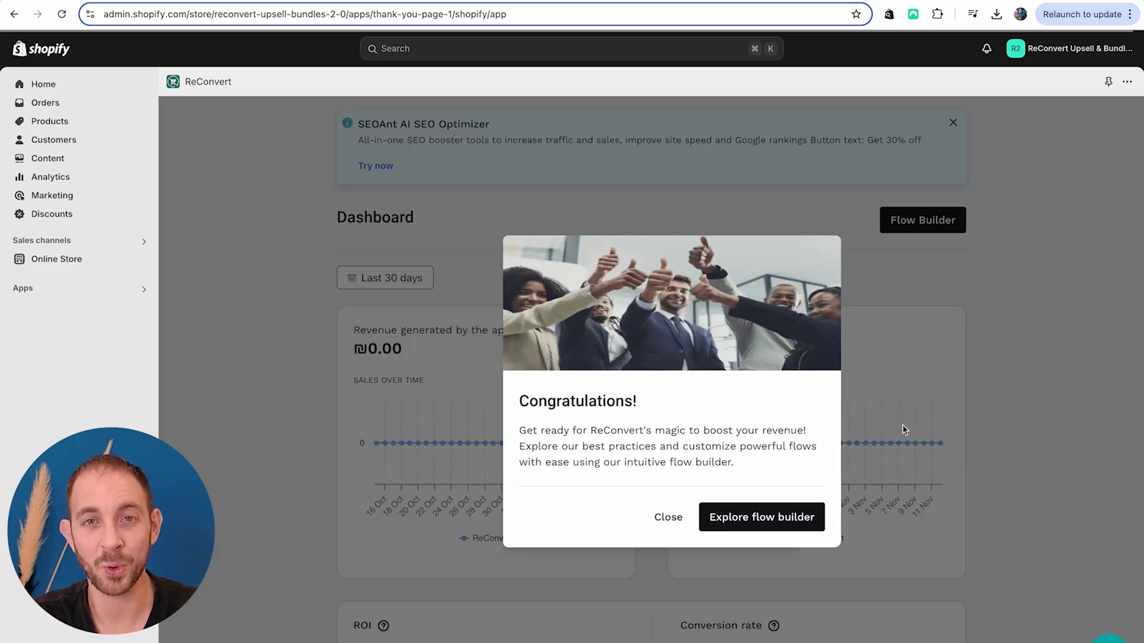
left_click(668, 518)
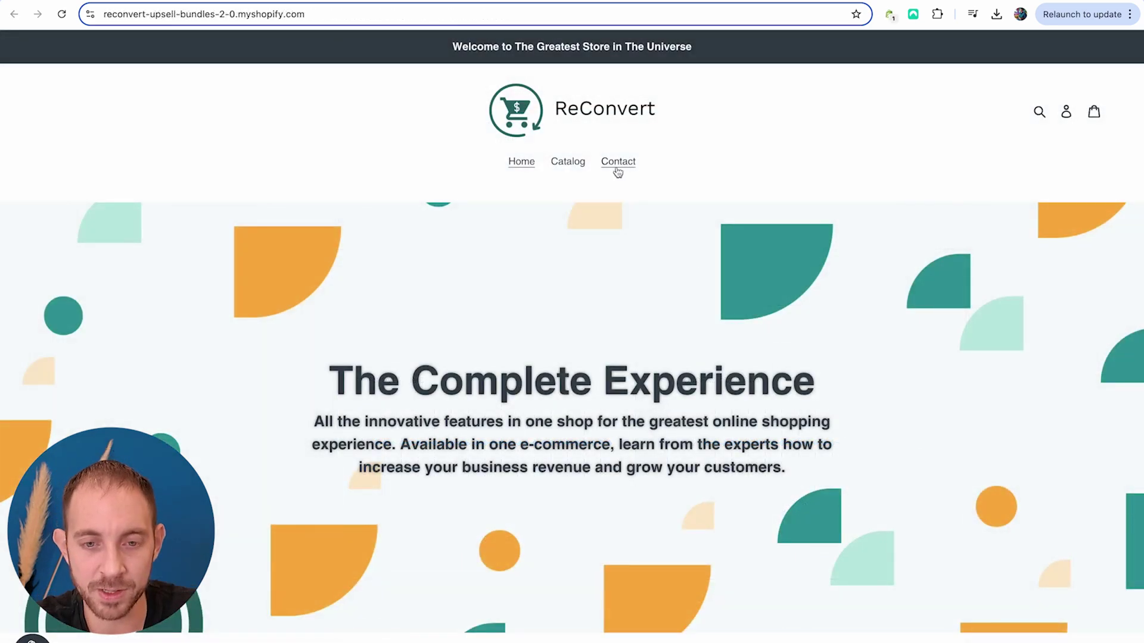
Find the ReConvert Polo Shirt on the second page of the store's catalog and buy it now in size S, Black.
left_click(569, 162)
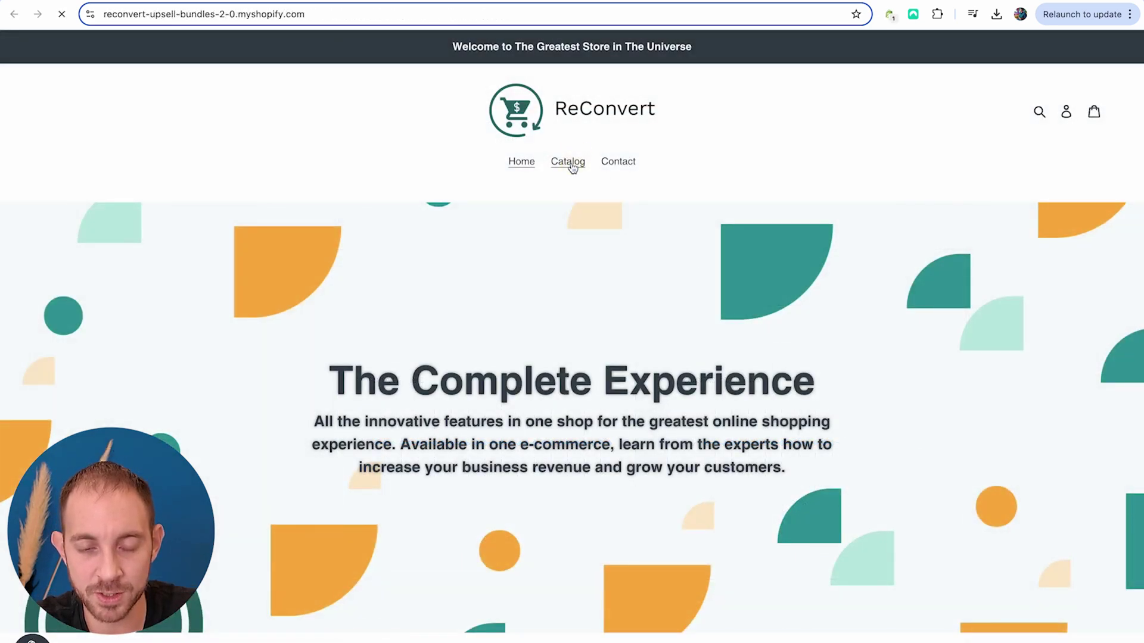
scroll(593, 228, "down", 5)
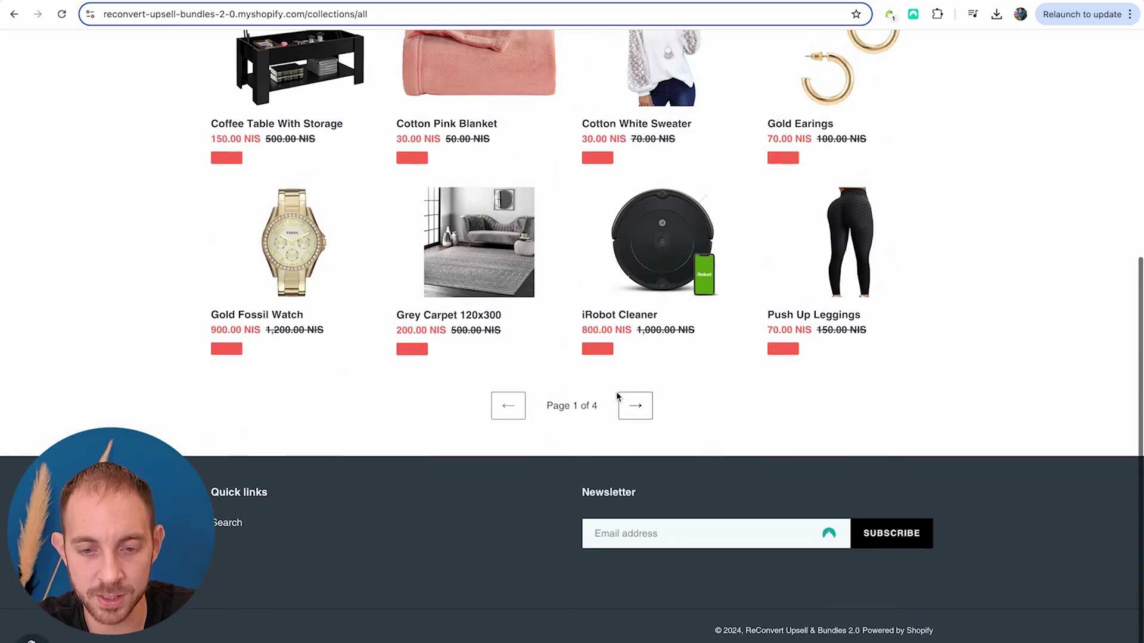
left_click(633, 405)
scroll(621, 412, "down", 1)
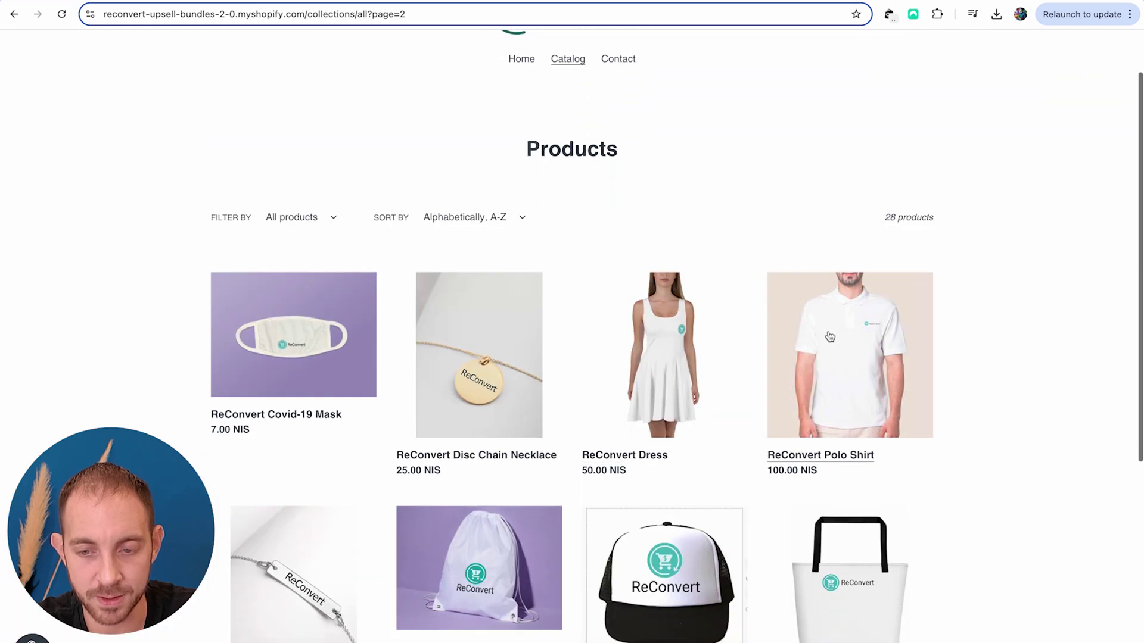
left_click(846, 332)
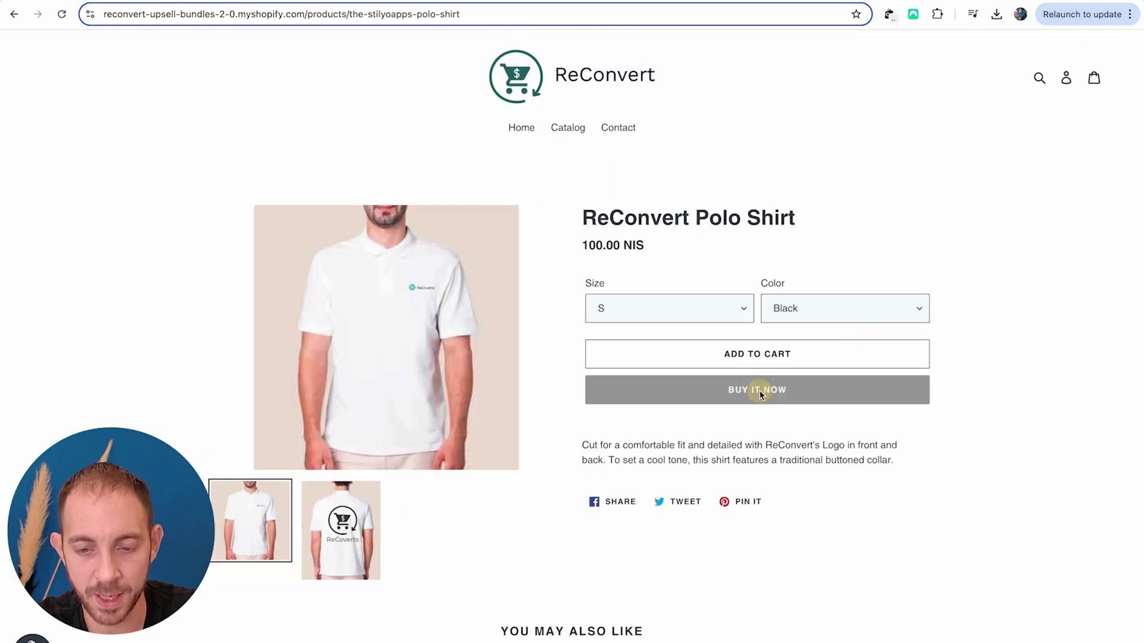
left_click(759, 391)
Fill in the card number, expiration date and security code at checkout and pay for the order.
scroll(383, 394, "down", 5)
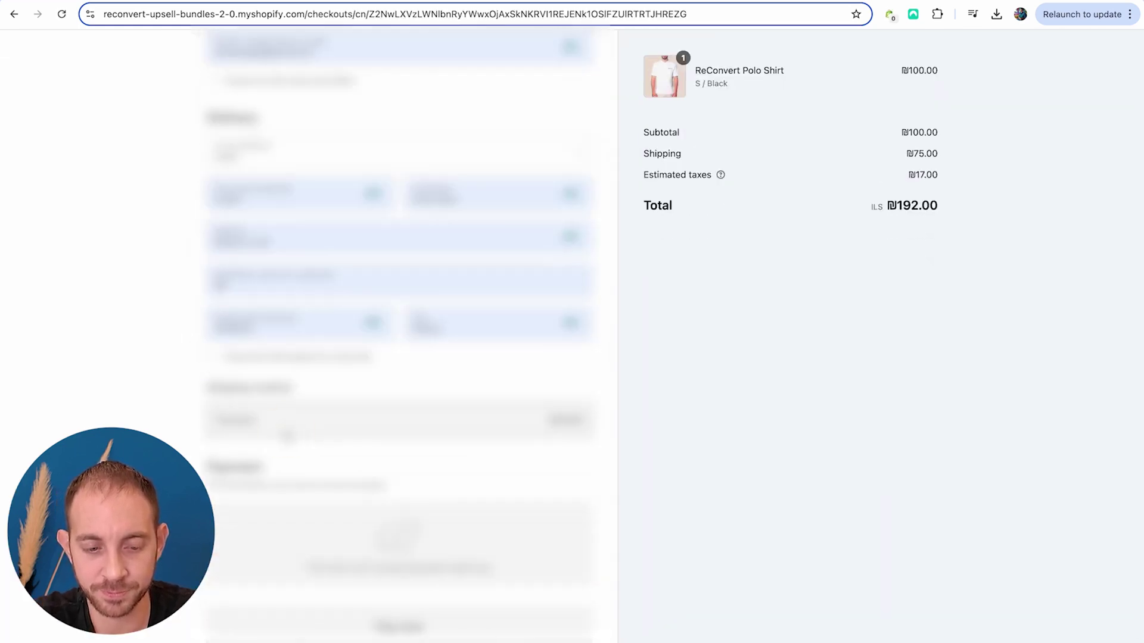
type("1")
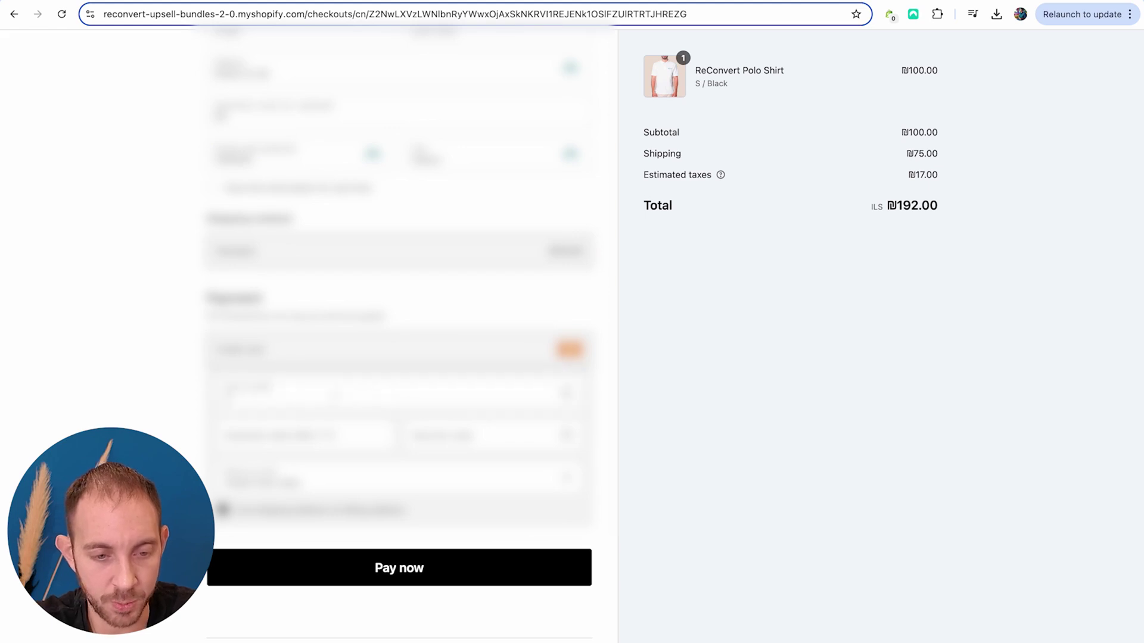
left_click(313, 426)
type("12")
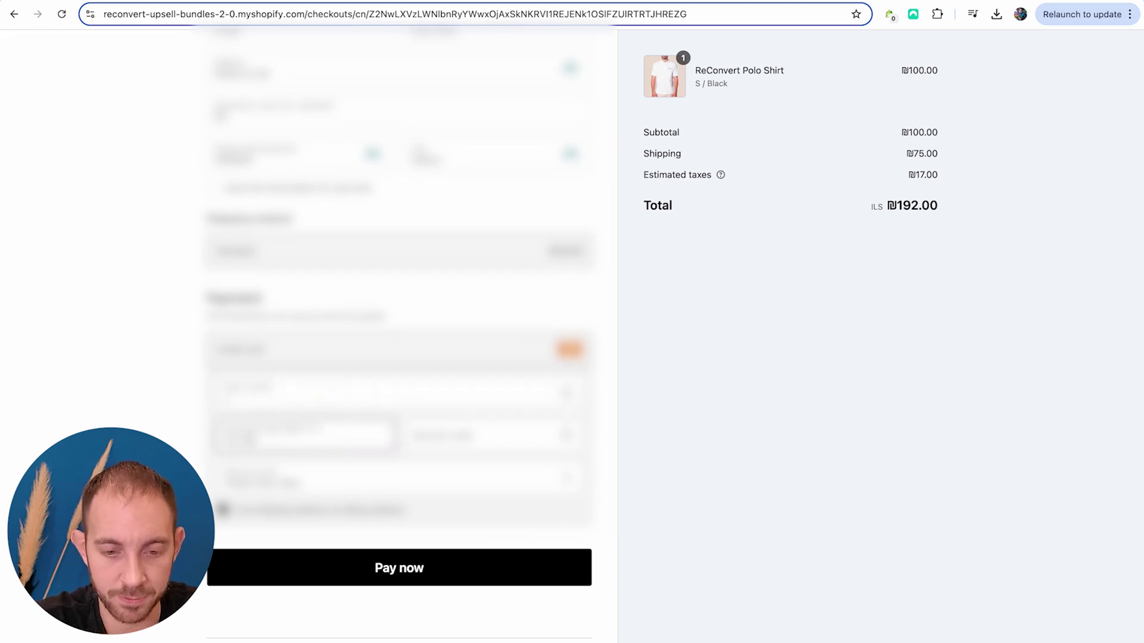
type("123")
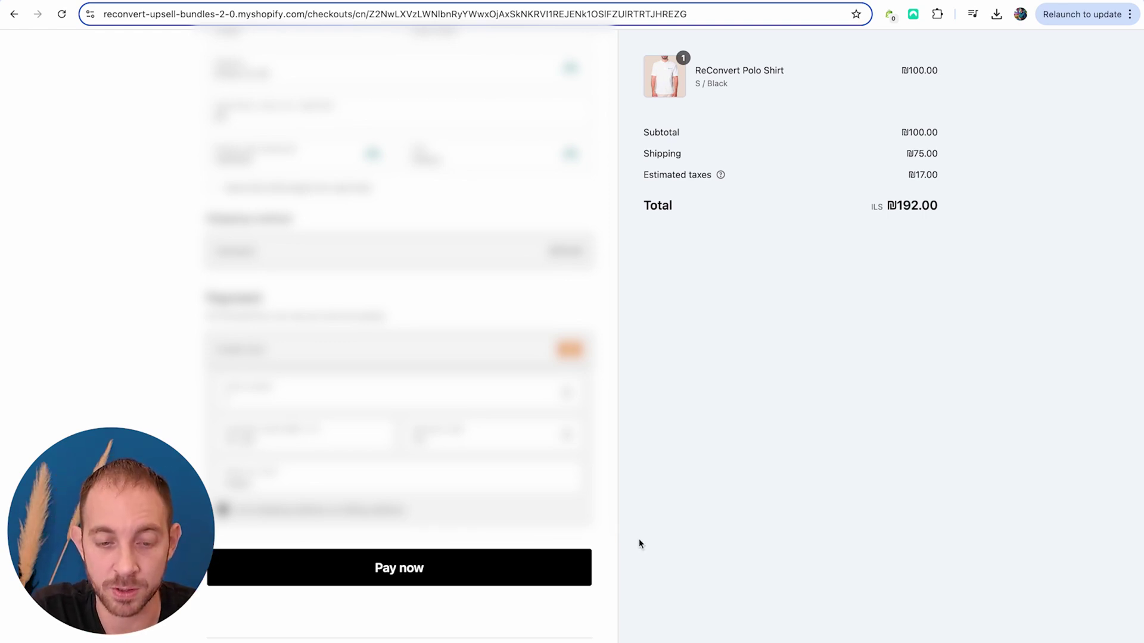
left_click(535, 577)
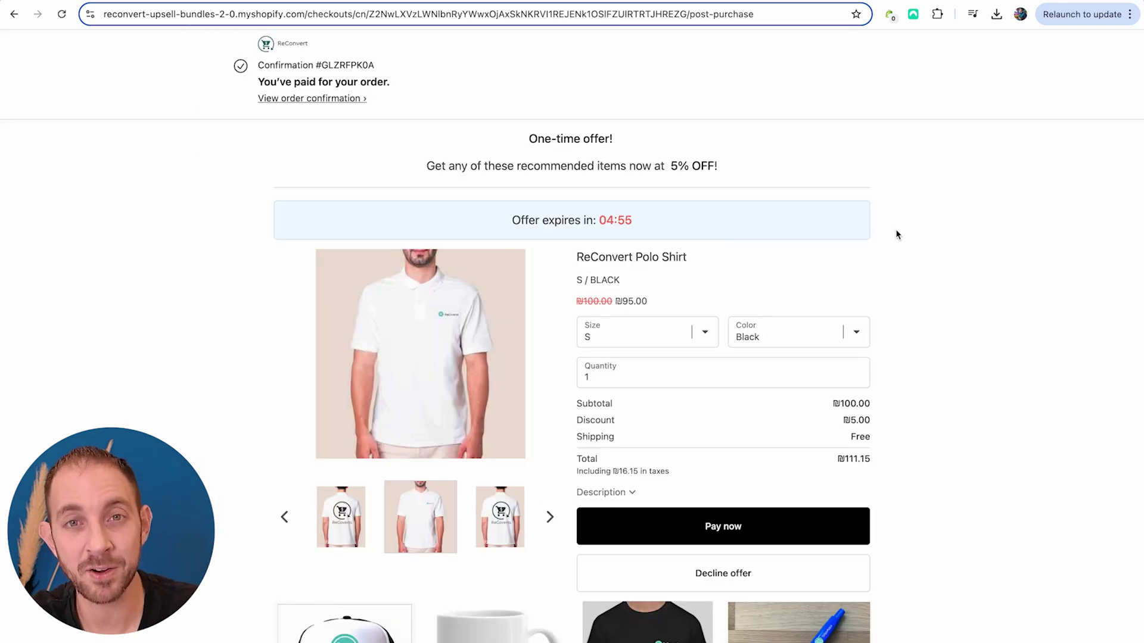
Review the polo shirt and the other recommended items in the one-time 5% OFF post-purchase offer, and decline it.
scroll(815, 241, "down", 2)
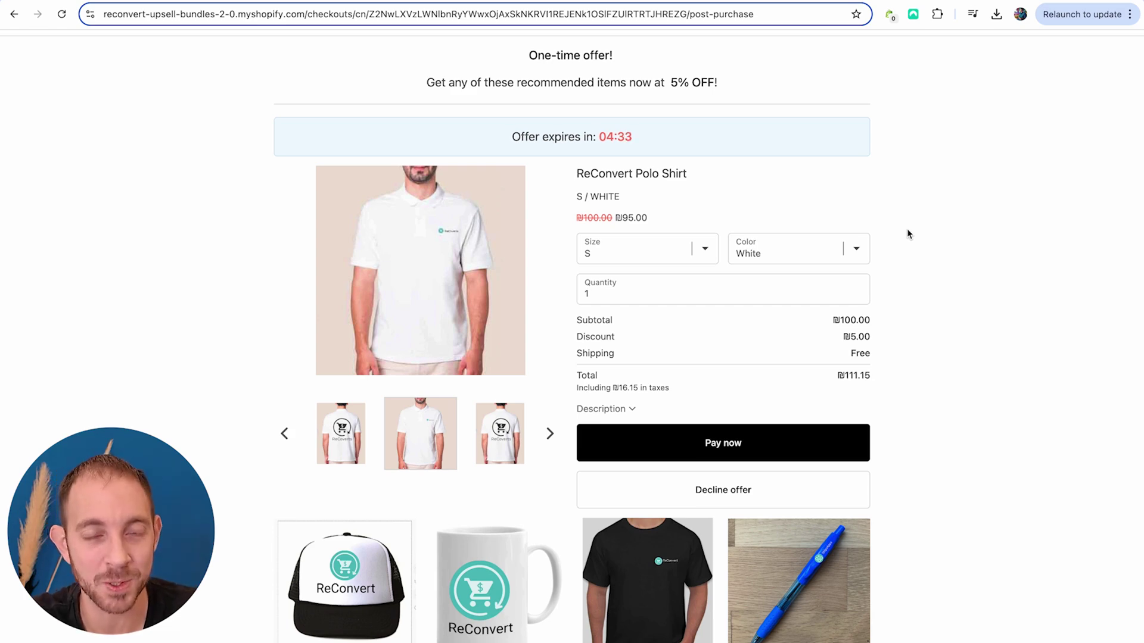
scroll(900, 174, "down", 5)
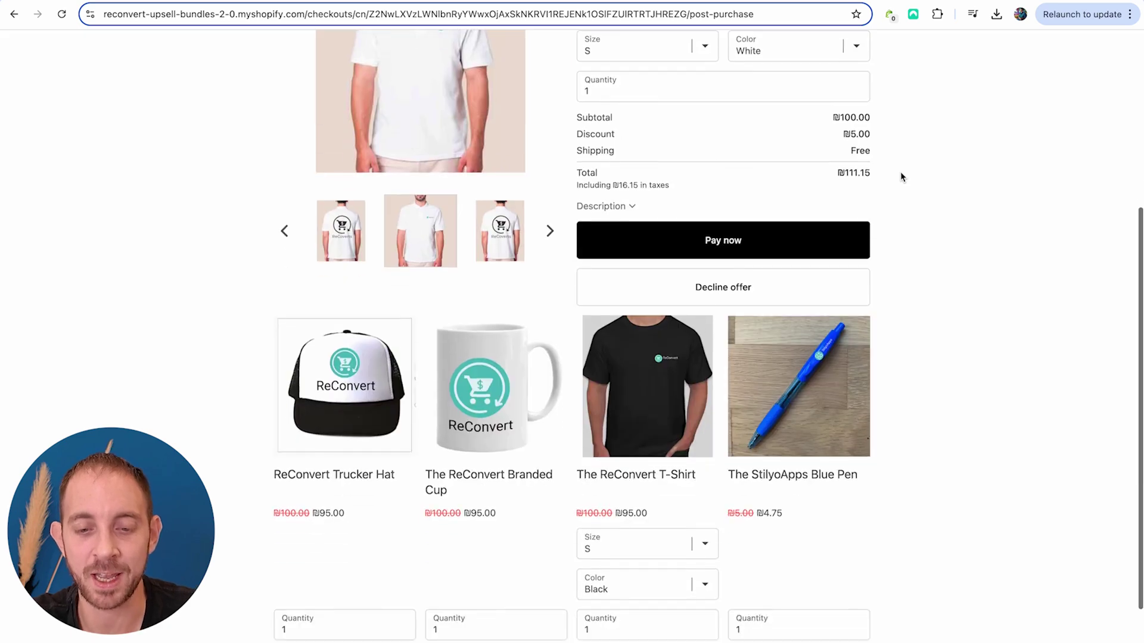
scroll(771, 381, "down", 2)
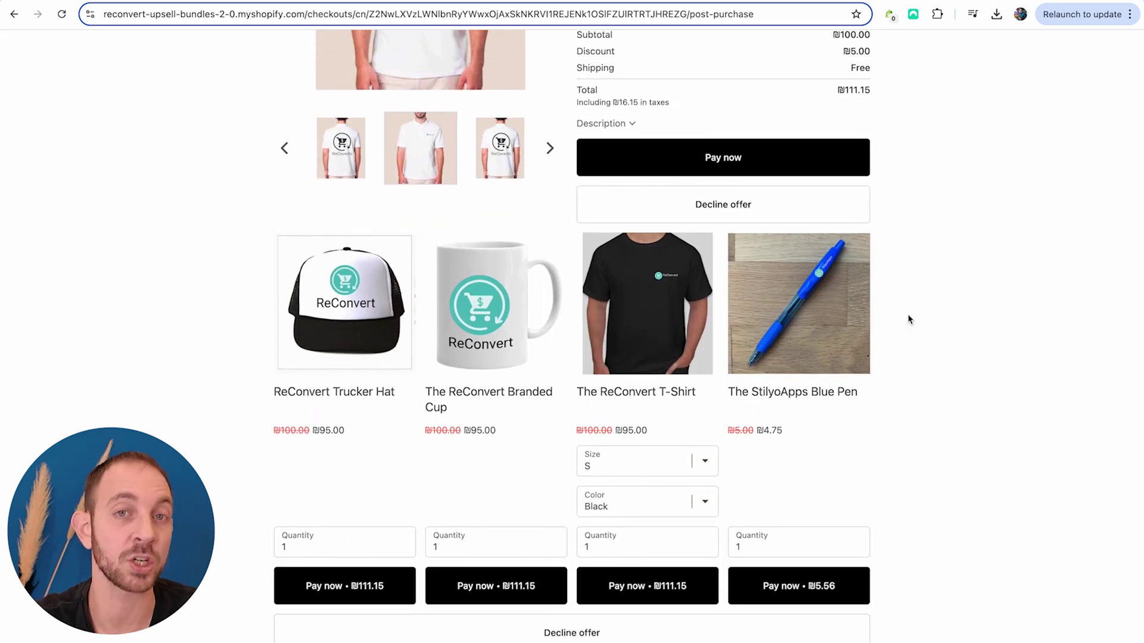
scroll(893, 322, "up", 3)
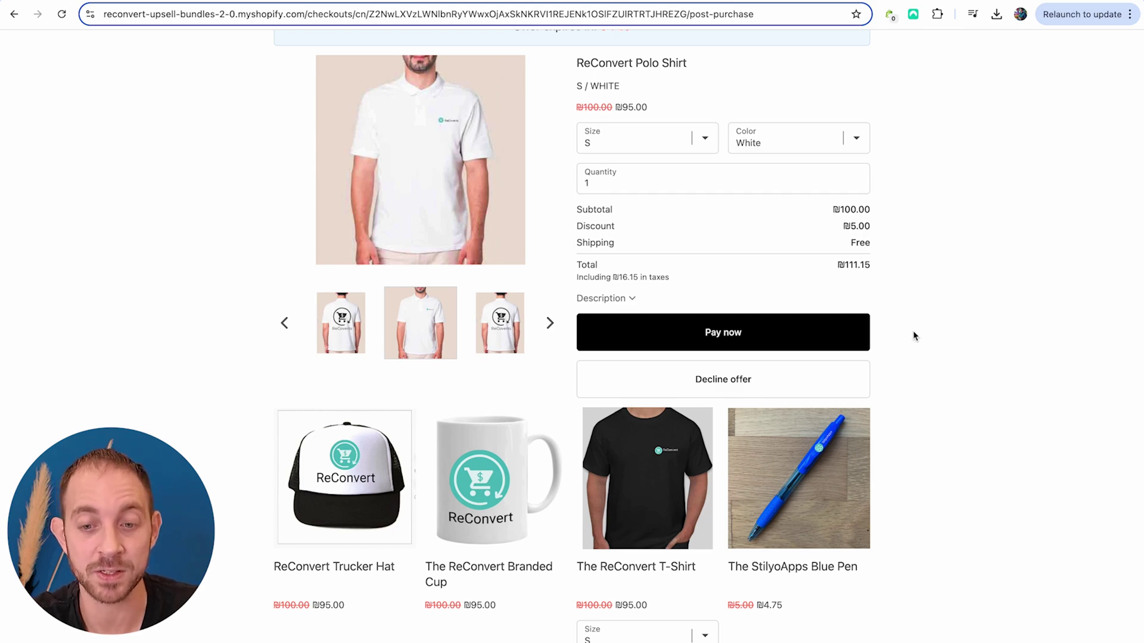
scroll(812, 381, "down", 3)
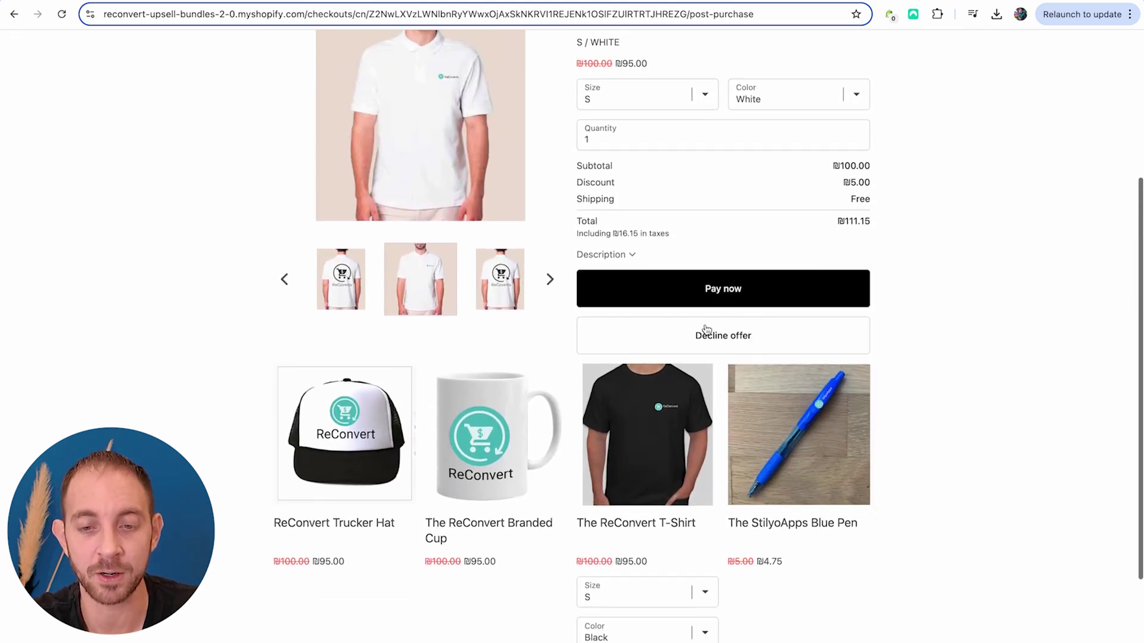
scroll(708, 329, "down", 3)
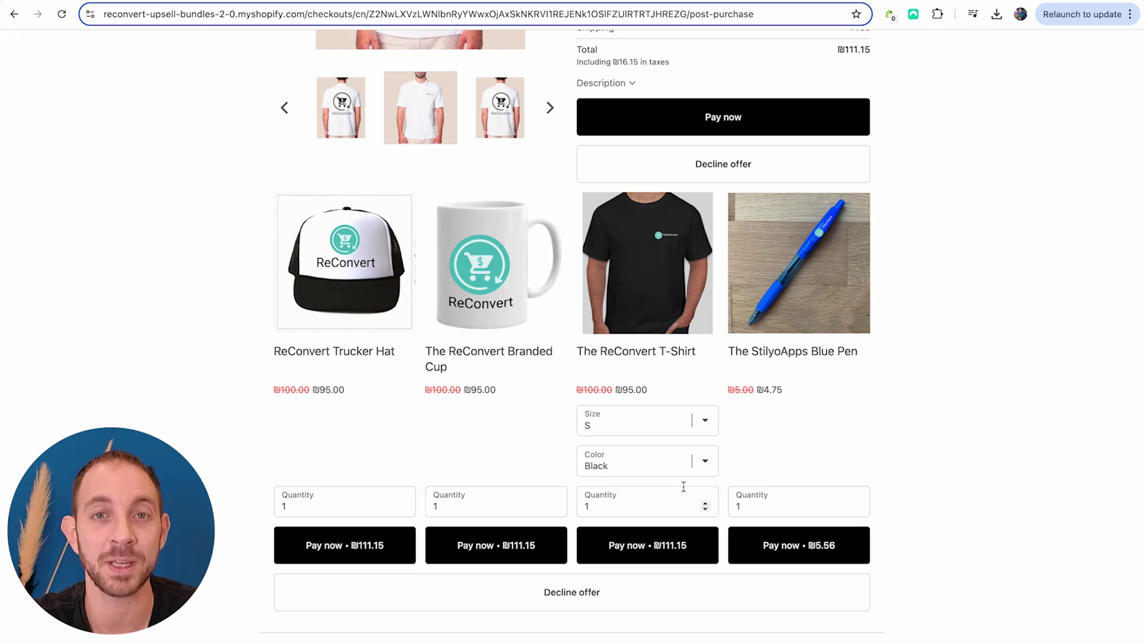
left_click(564, 600)
left_click(563, 600)
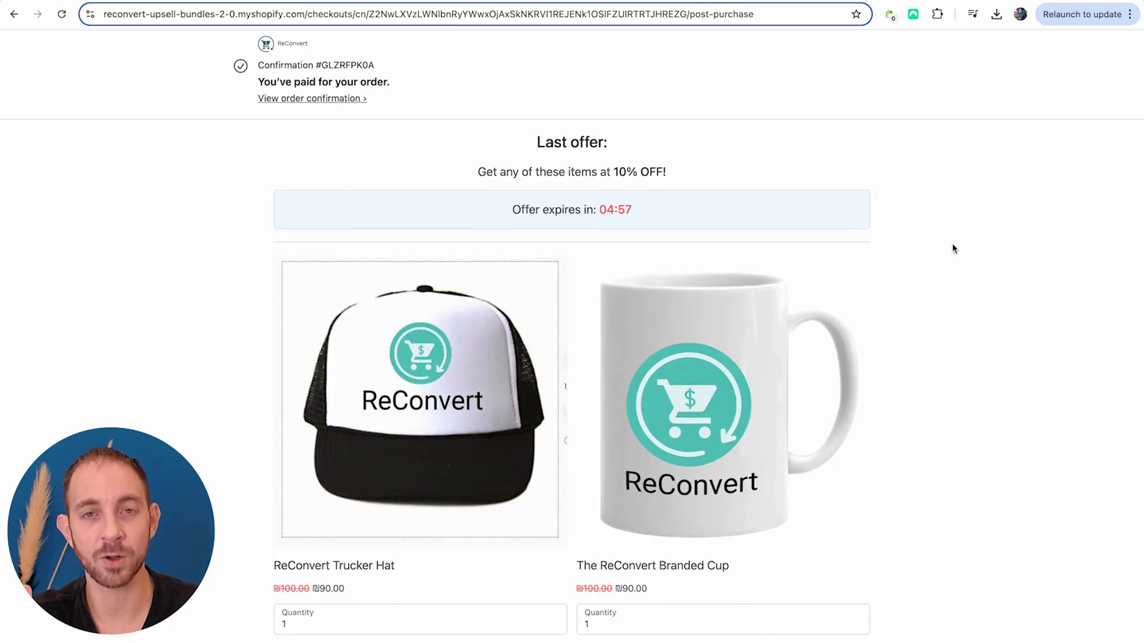
Look through the last 10% OFF post-purchase offer and buy The ReConvert T-Shirt in S / Black from it.
scroll(953, 248, "down", 3)
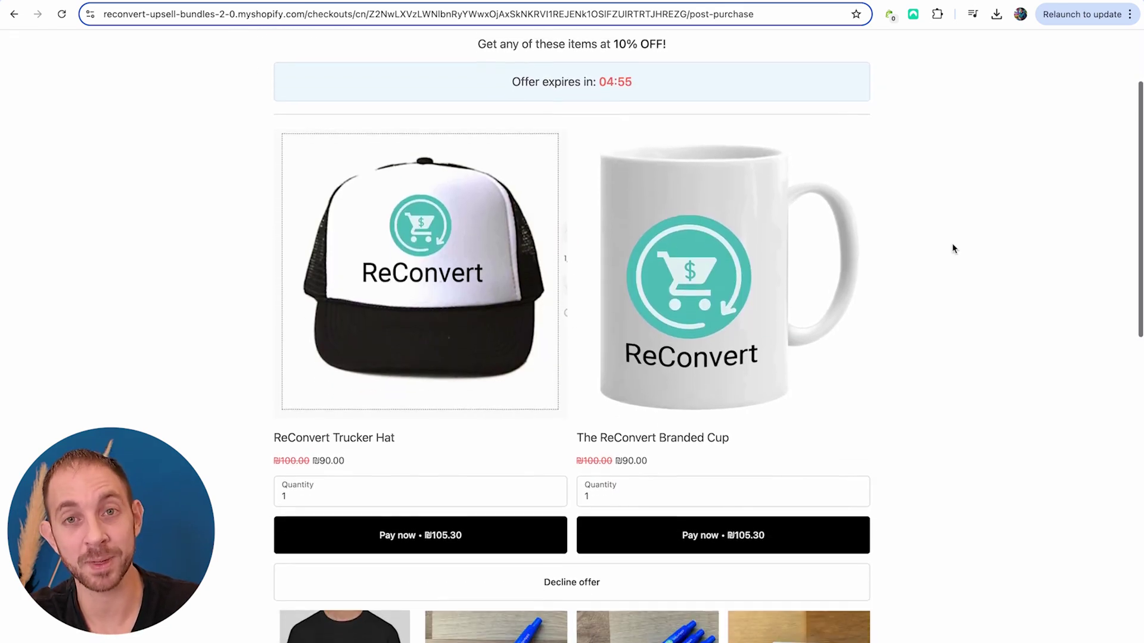
scroll(952, 248, "down", 10)
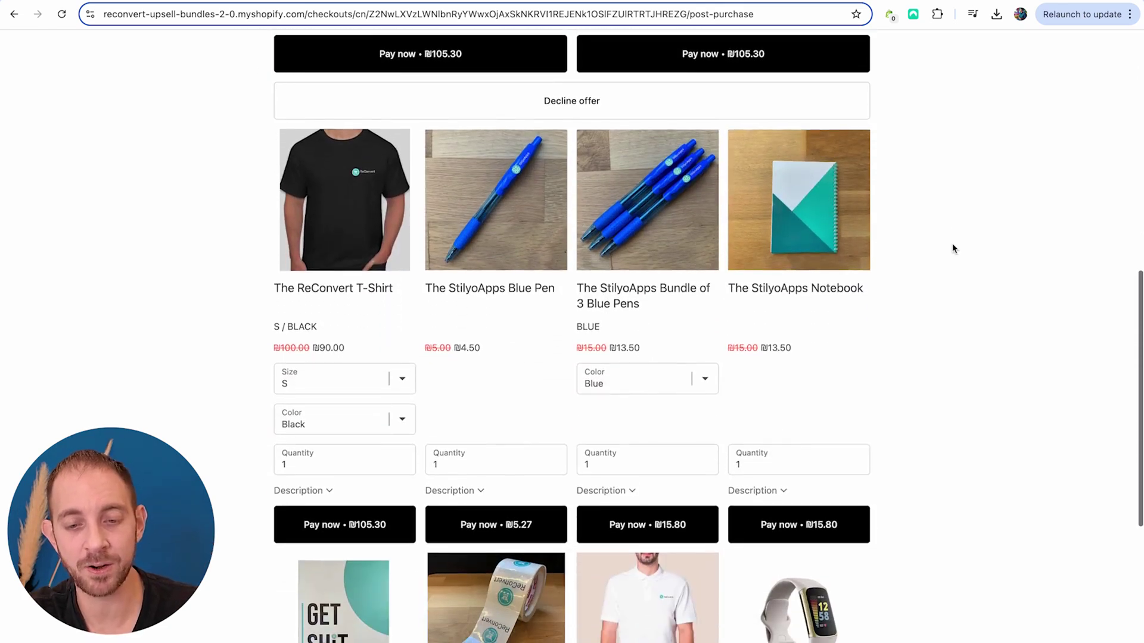
scroll(952, 248, "down", 1)
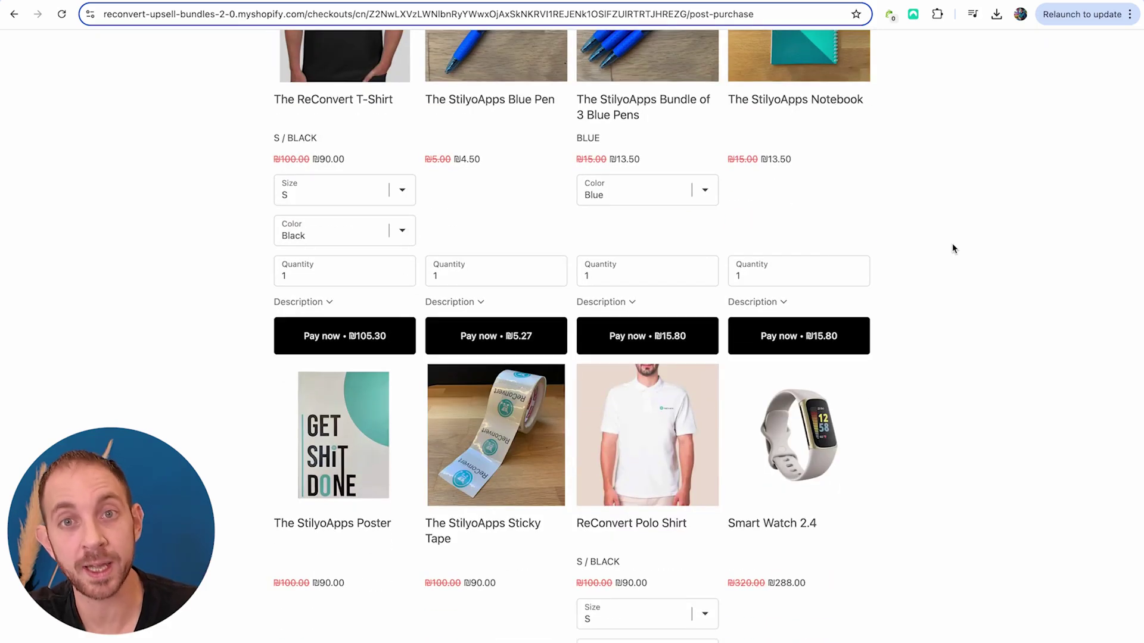
scroll(917, 255, "up", 3)
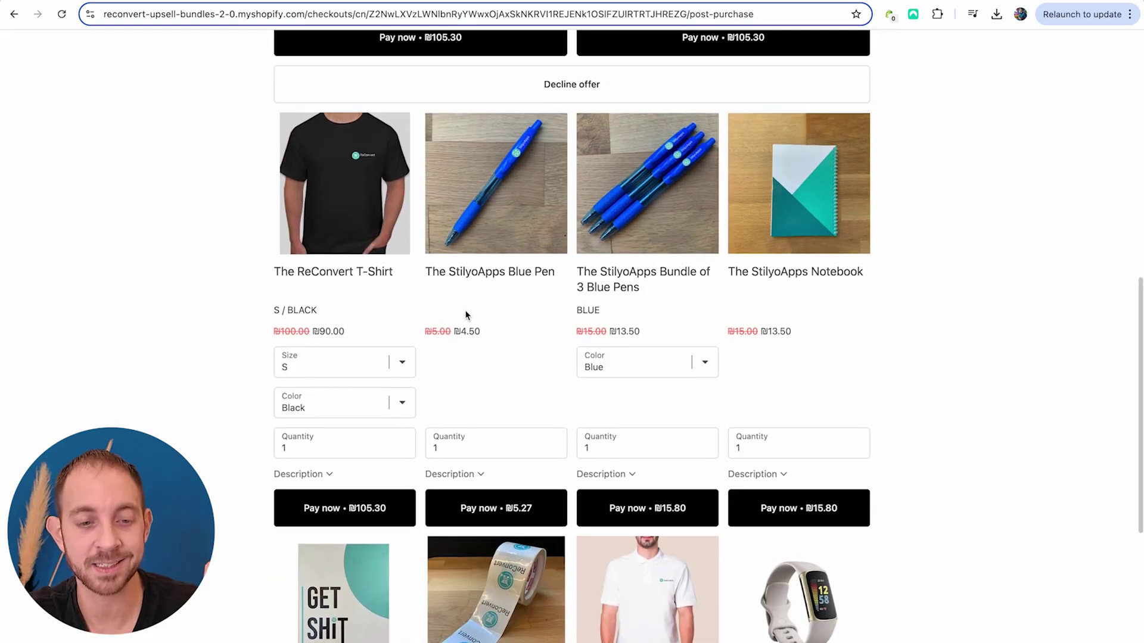
left_click(334, 512)
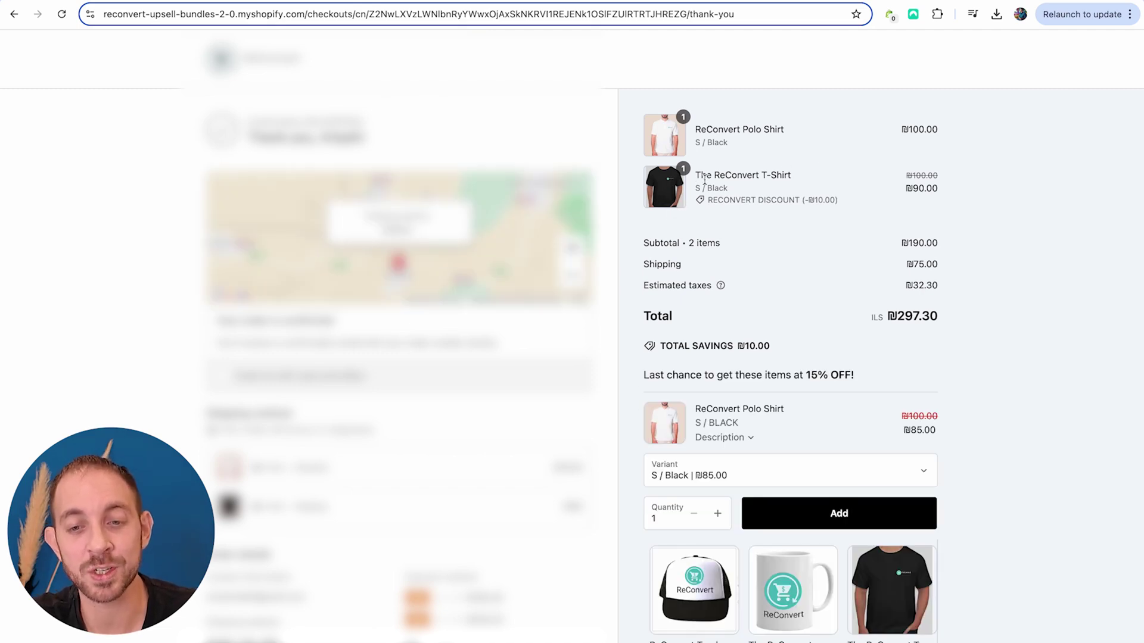
Examine the Thank you page's order summary, the ReConvert discount line and the products in the 15% OFF upsell carousel.
left_click_drag(708, 198, 803, 199)
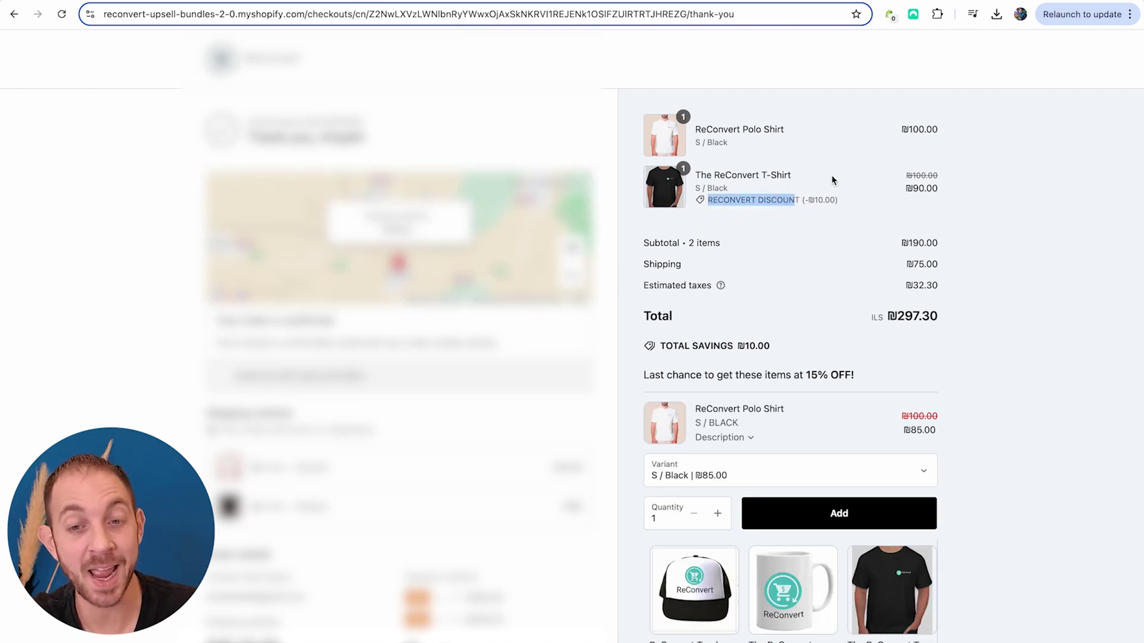
scroll(831, 174, "down", 1)
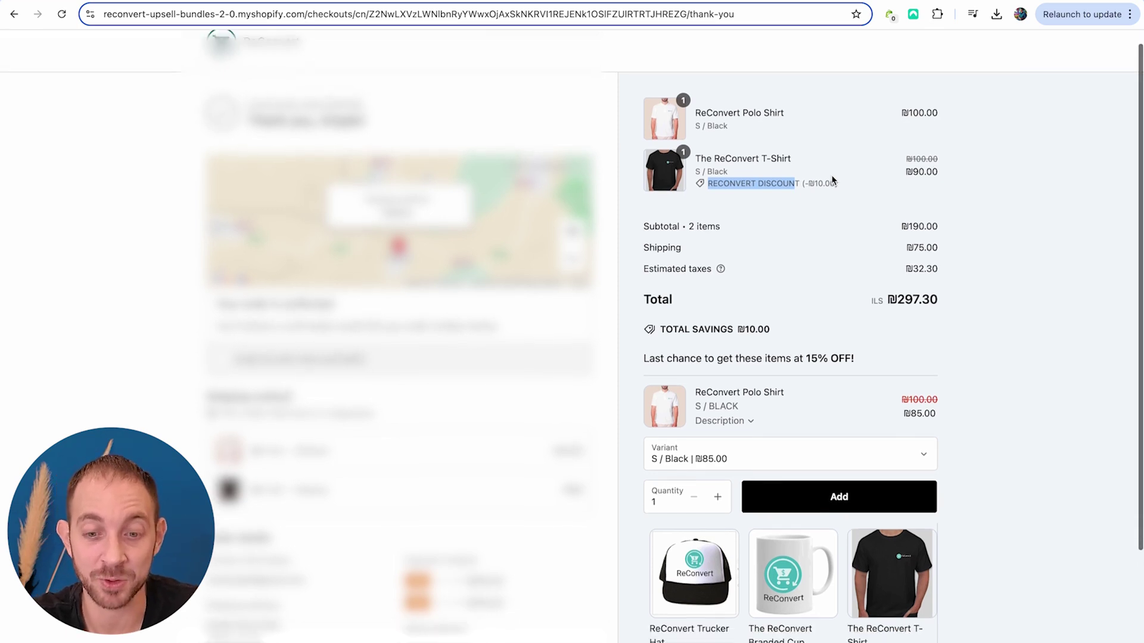
scroll(832, 176, "down", 4)
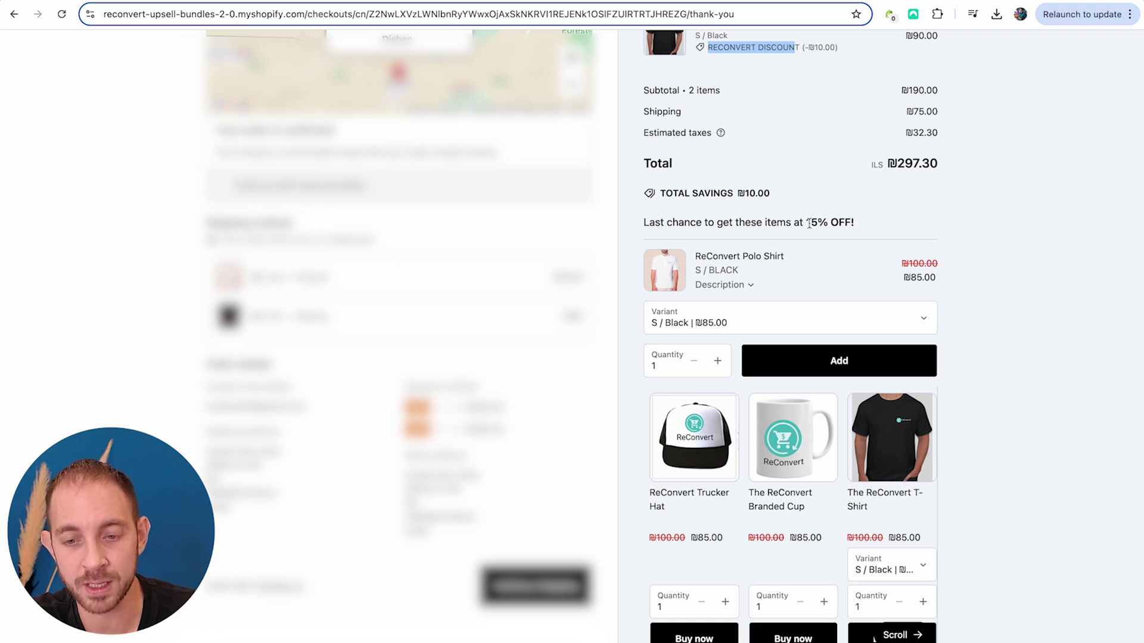
scroll(829, 450, "right", 5)
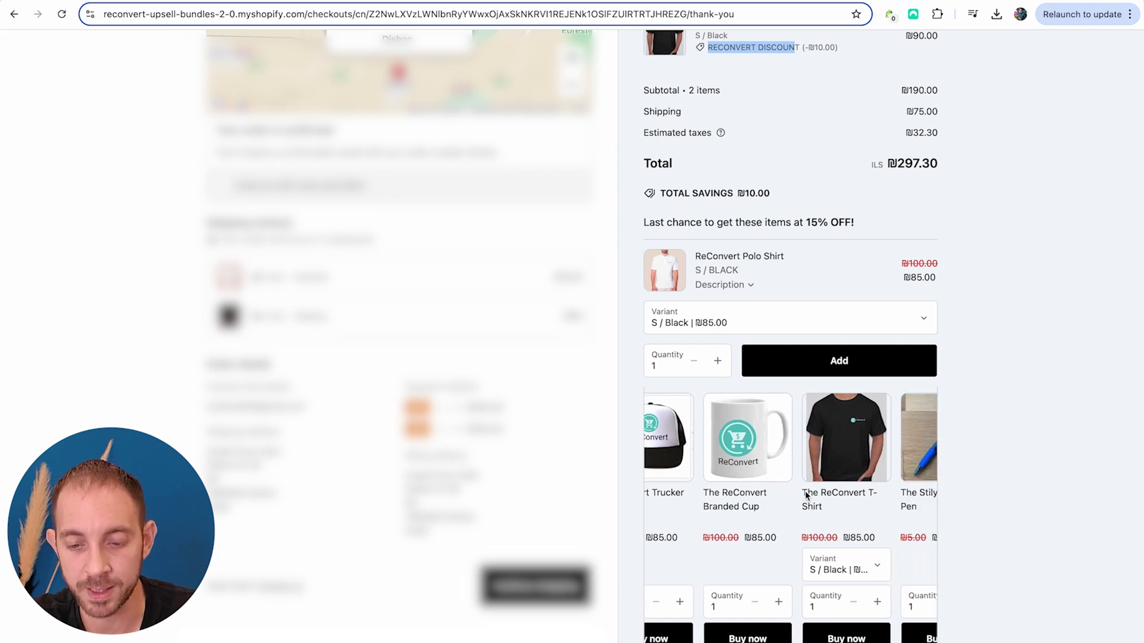
scroll(805, 496, "right", 3)
scroll(806, 495, "left", 8)
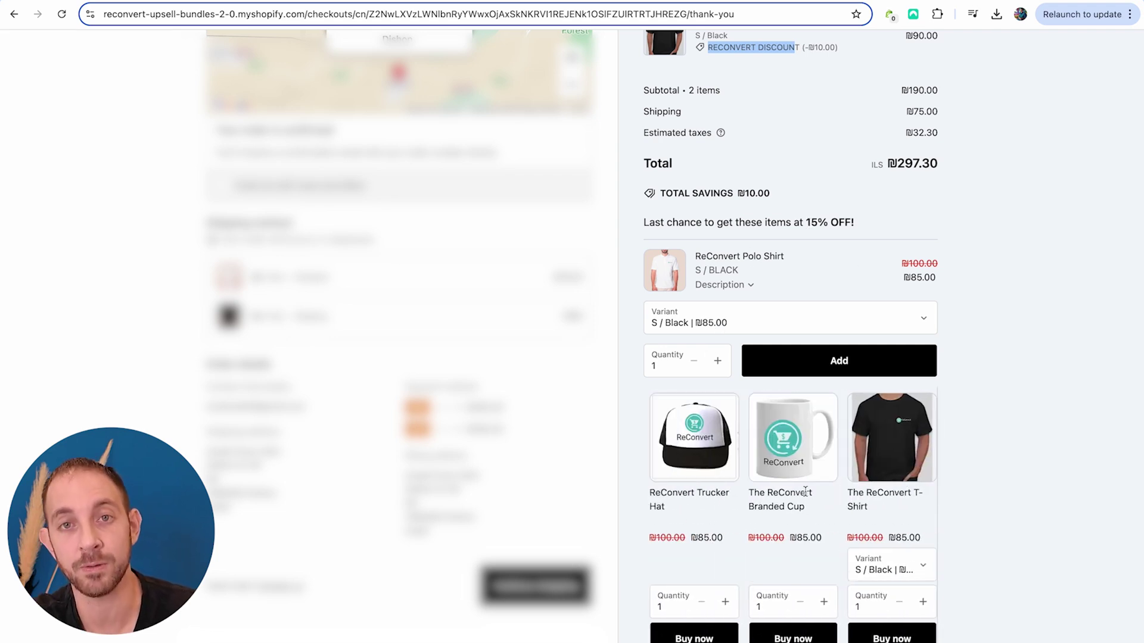
scroll(806, 492, "right", 6)
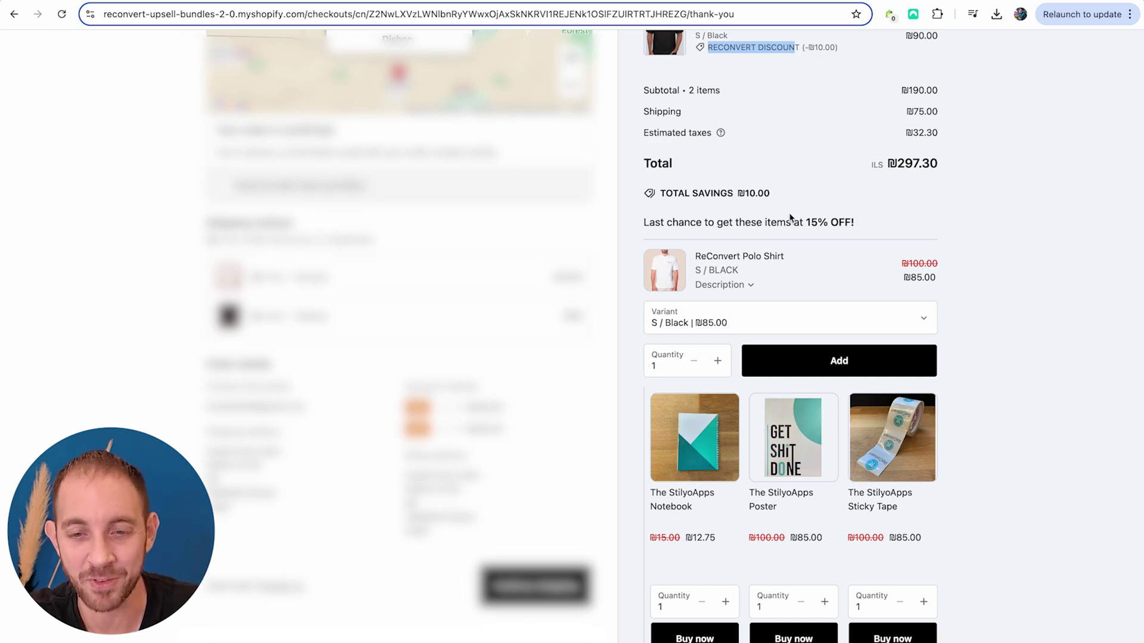
scroll(790, 218, "up", 3)
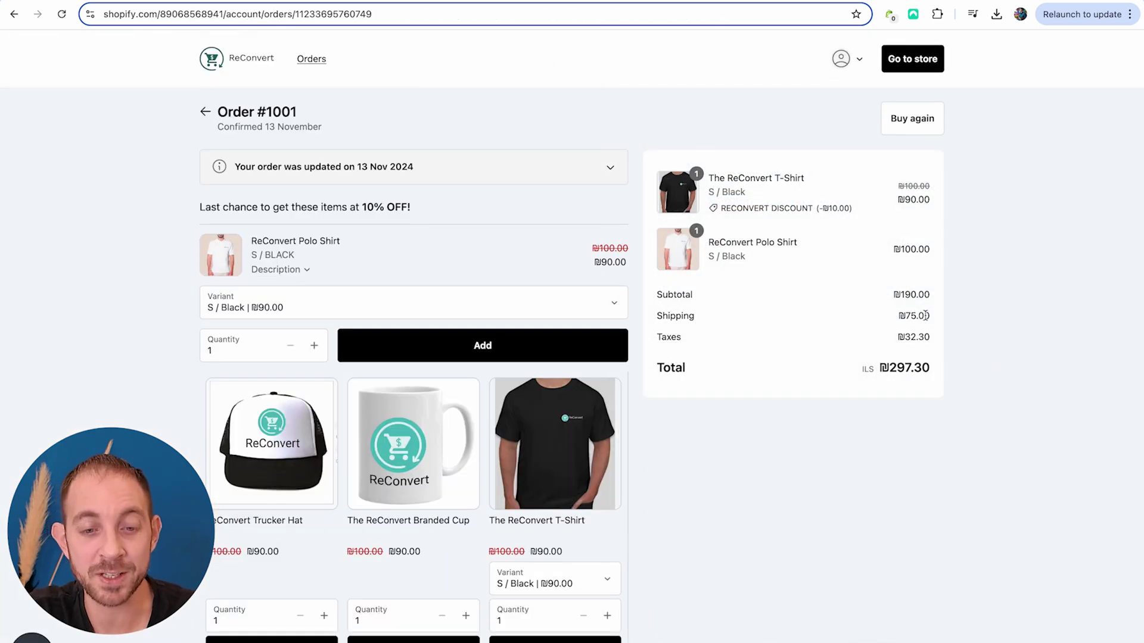
Browse the 10% OFF upsell products on the order status page.
scroll(732, 313, "down", 2)
scroll(614, 356, "right", 10)
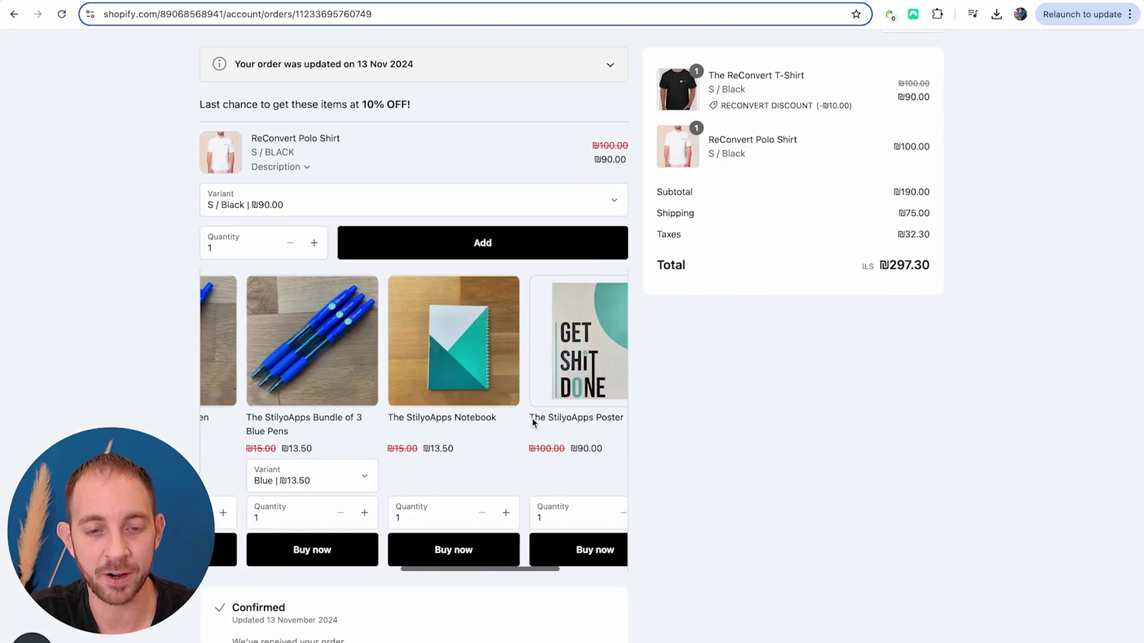
scroll(415, 191, "up", 3)
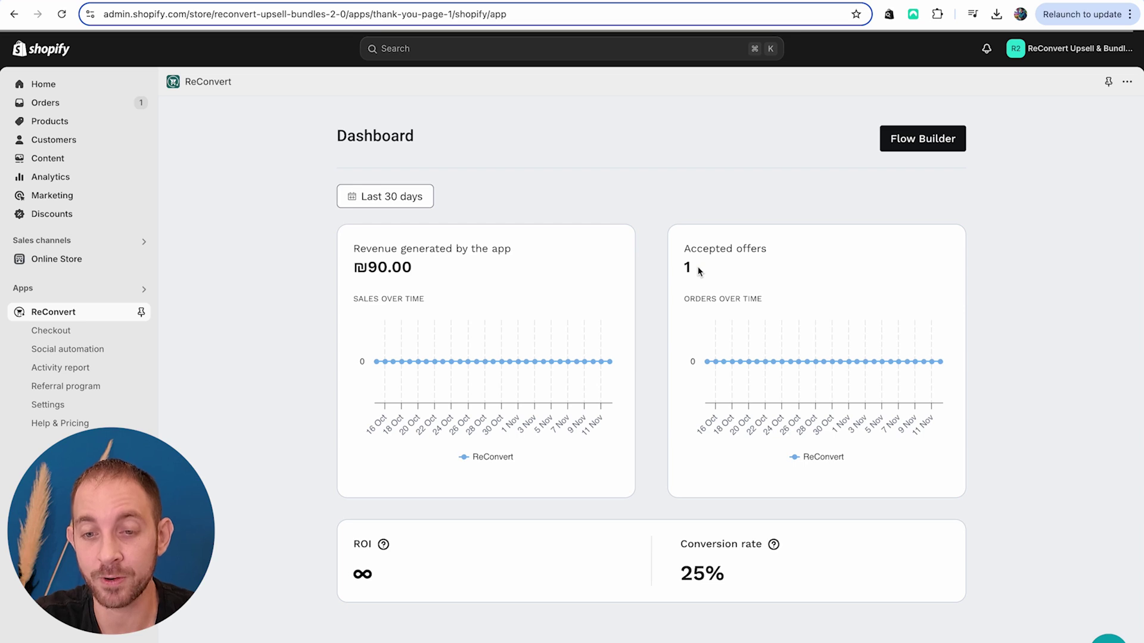
Check the accepted offers, revenue and conversion rate on the ReConvert dashboard in the Shopify admin, and each page's impressions in Pages analytics.
left_click_drag(699, 271, 672, 268)
left_click_drag(441, 273, 337, 274)
scroll(340, 298, "down", 4)
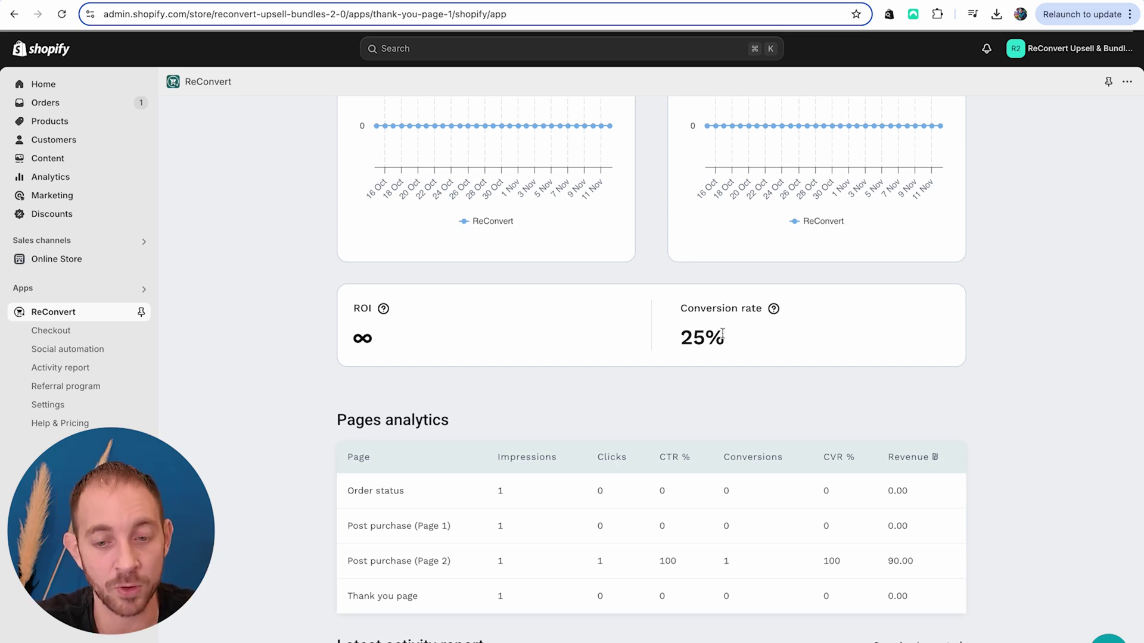
scroll(718, 332, "down", 2)
scroll(477, 319, "down", 2)
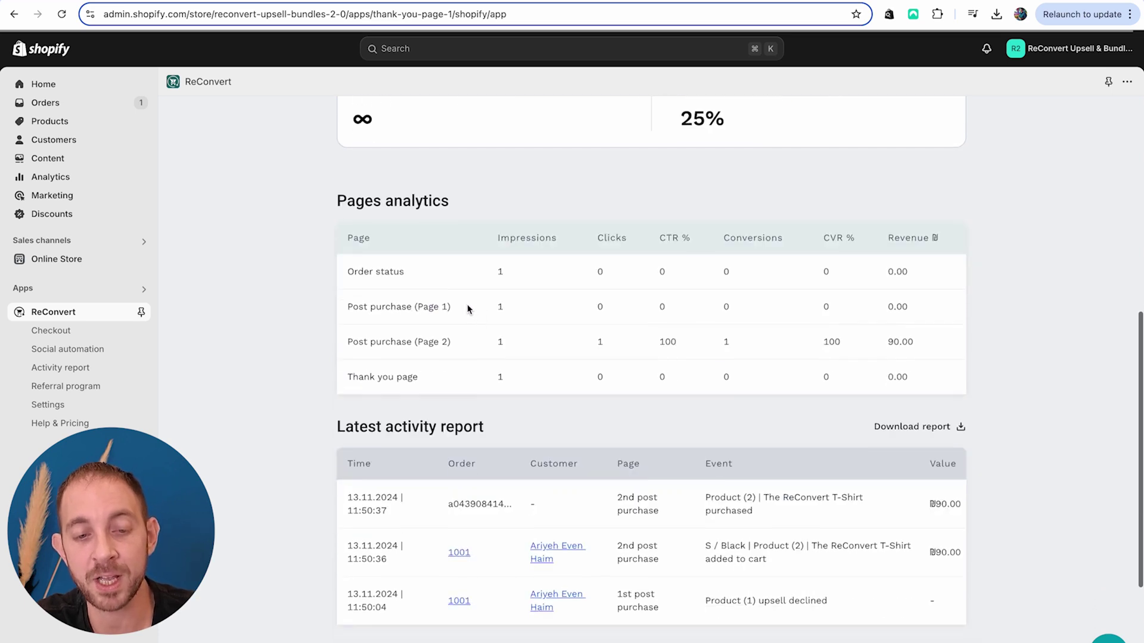
double_click(524, 273)
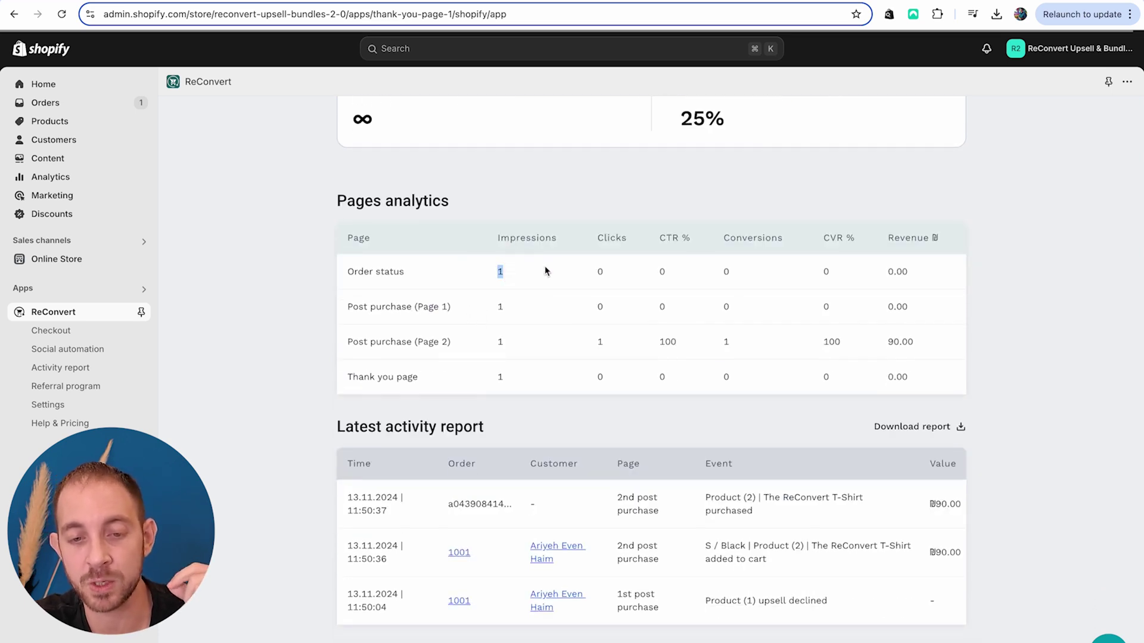
double_click(528, 308)
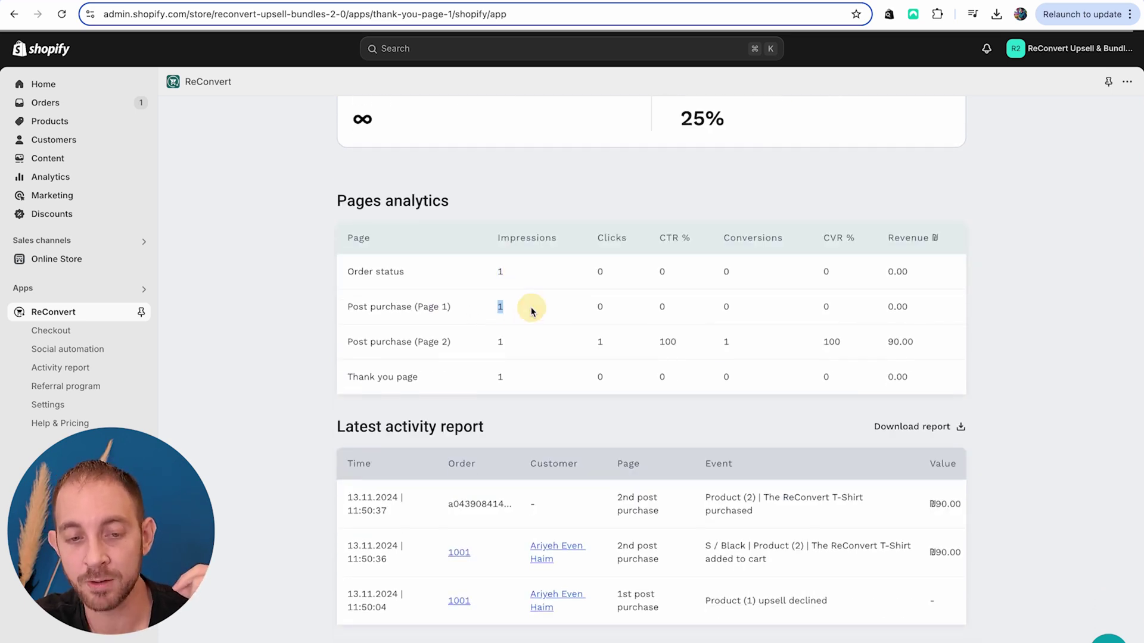
double_click(517, 340)
left_click(480, 384)
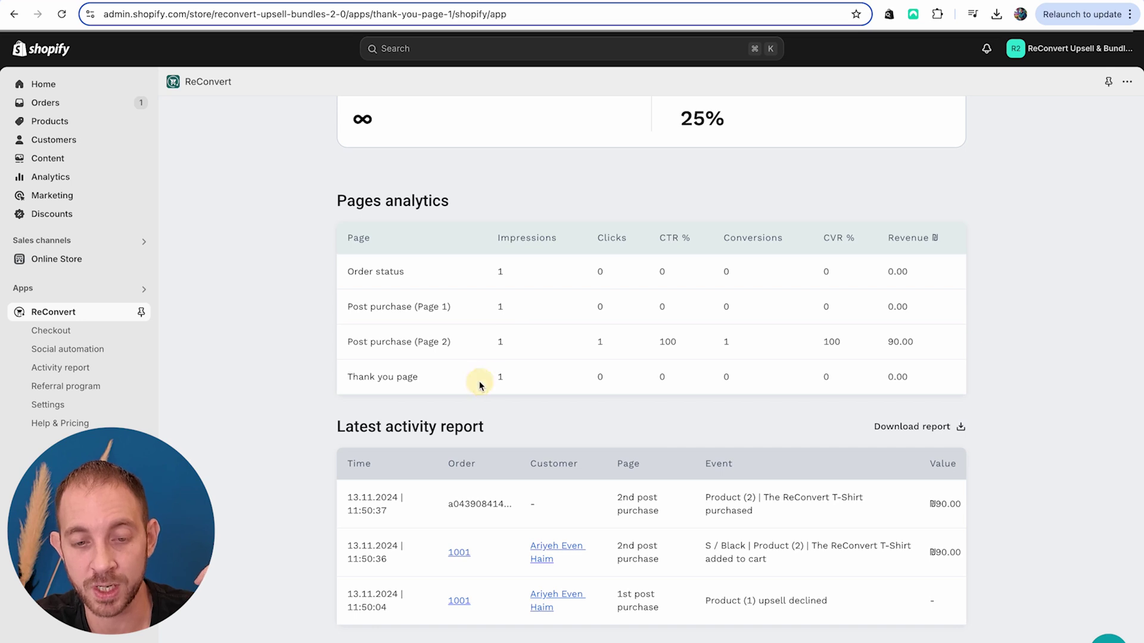
Review the Thank you page impressions and Post purchase (Page 2) clicks in Pages analytics, plus the events in the Latest activity report.
double_click(516, 385)
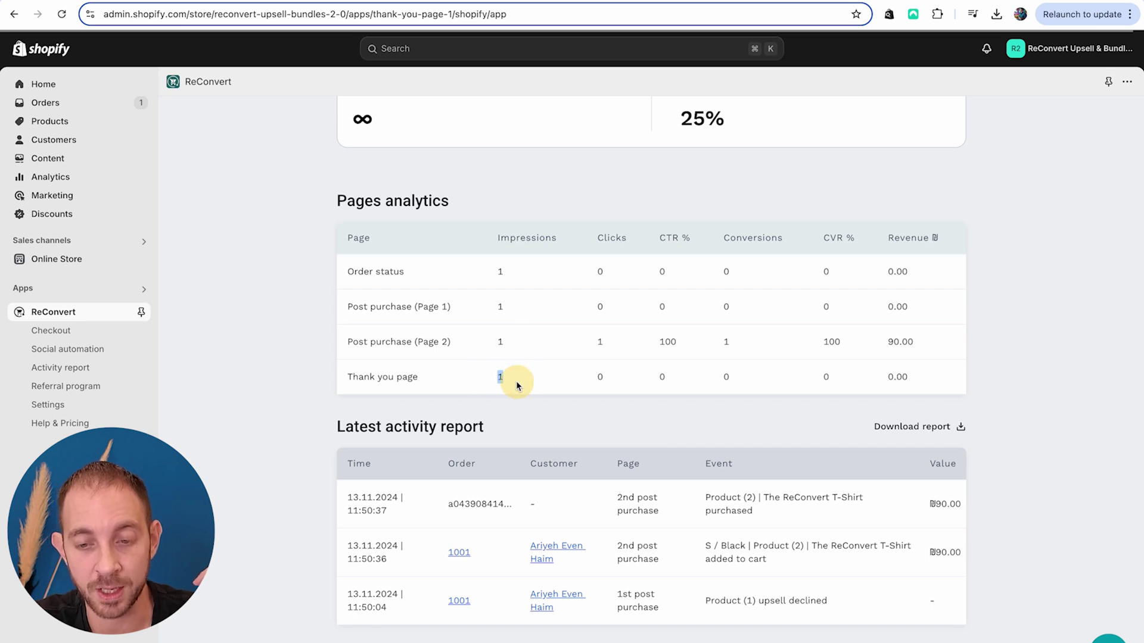
double_click(600, 342)
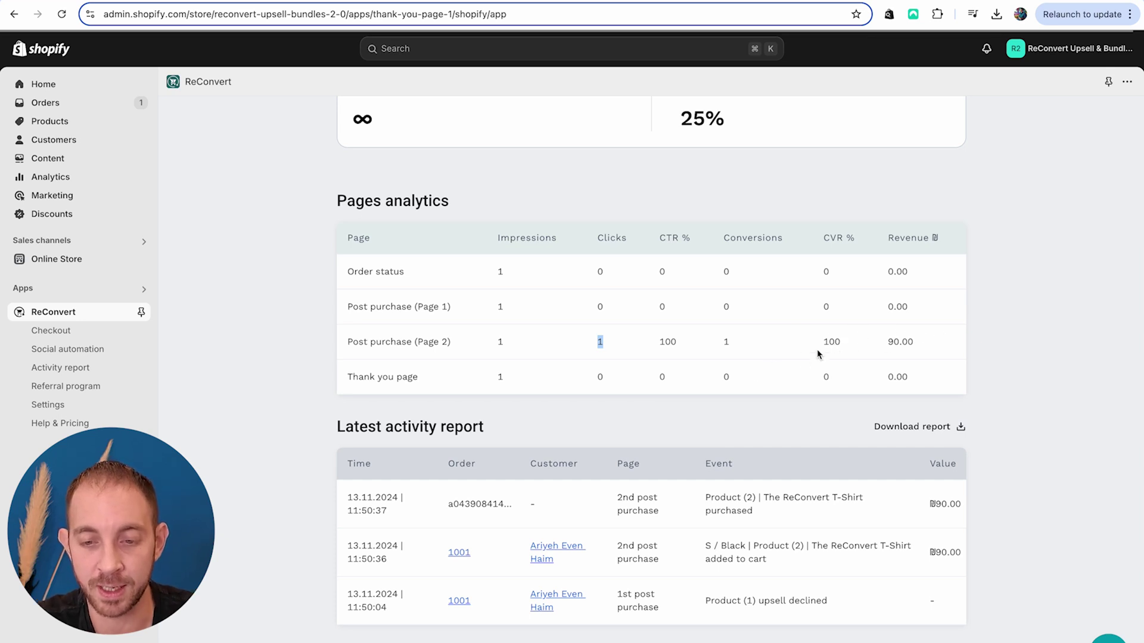
scroll(813, 345, "down", 3)
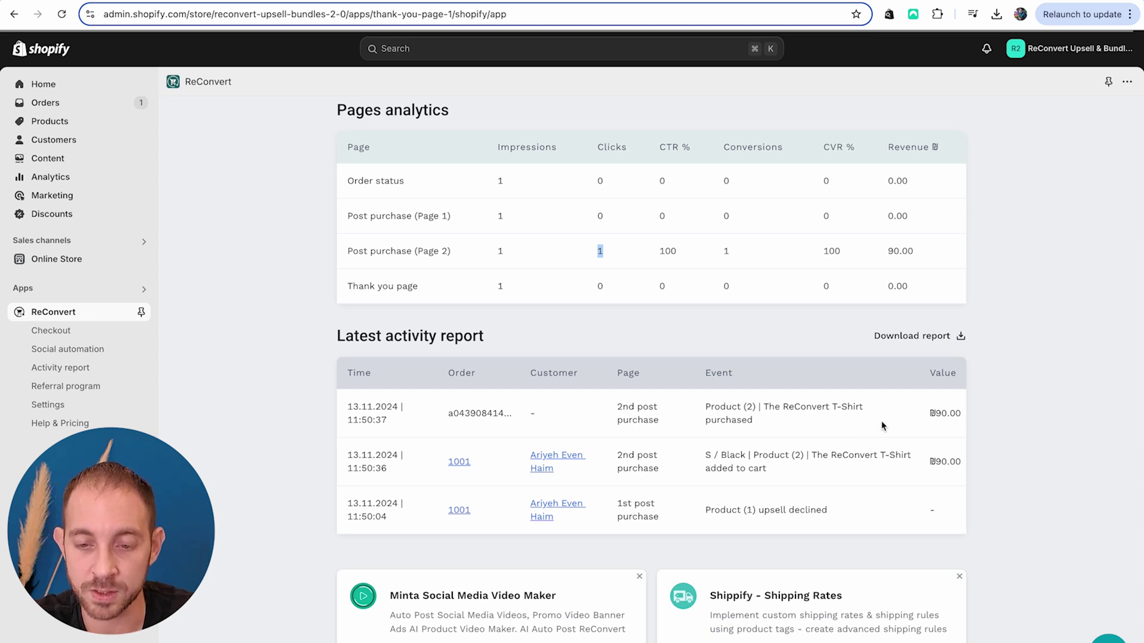
scroll(898, 354, "down", 2)
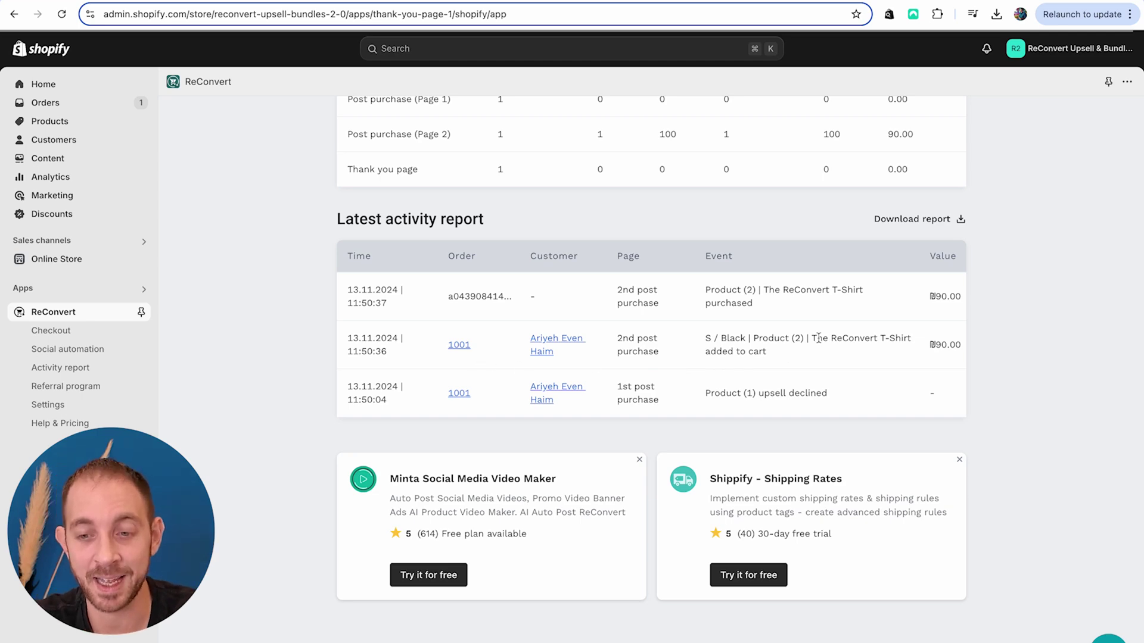
scroll(1013, 337, "up", 15)
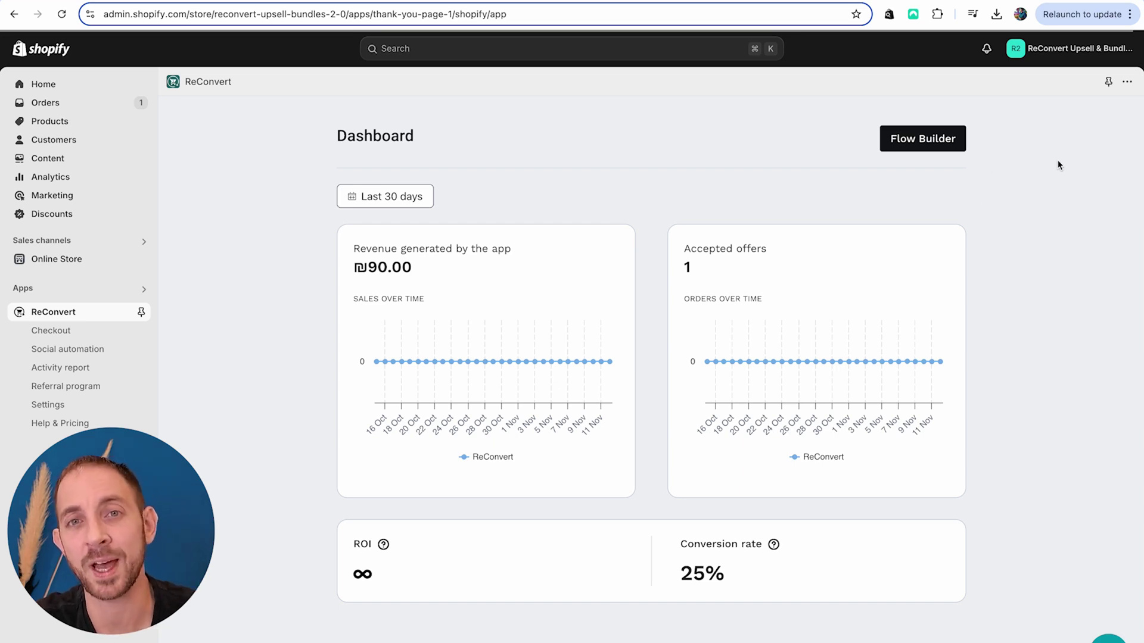
Open the Flow Builder and review the widget statistics of the Thank you page's Default - slot 1 and of Default - 1st page.
left_click(947, 146)
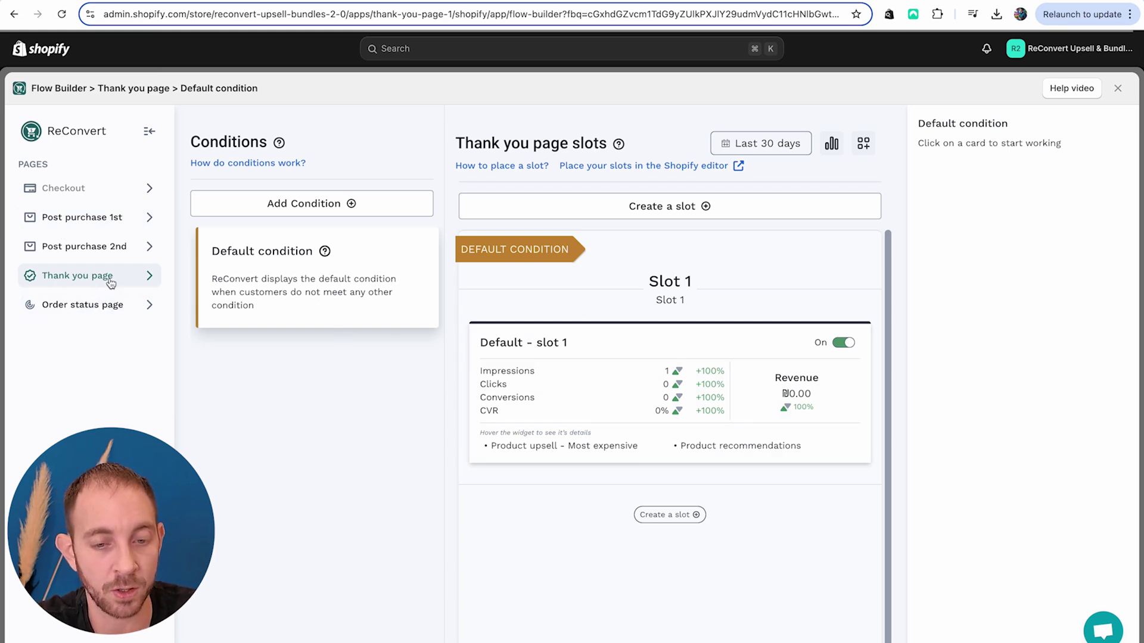
left_click(537, 347)
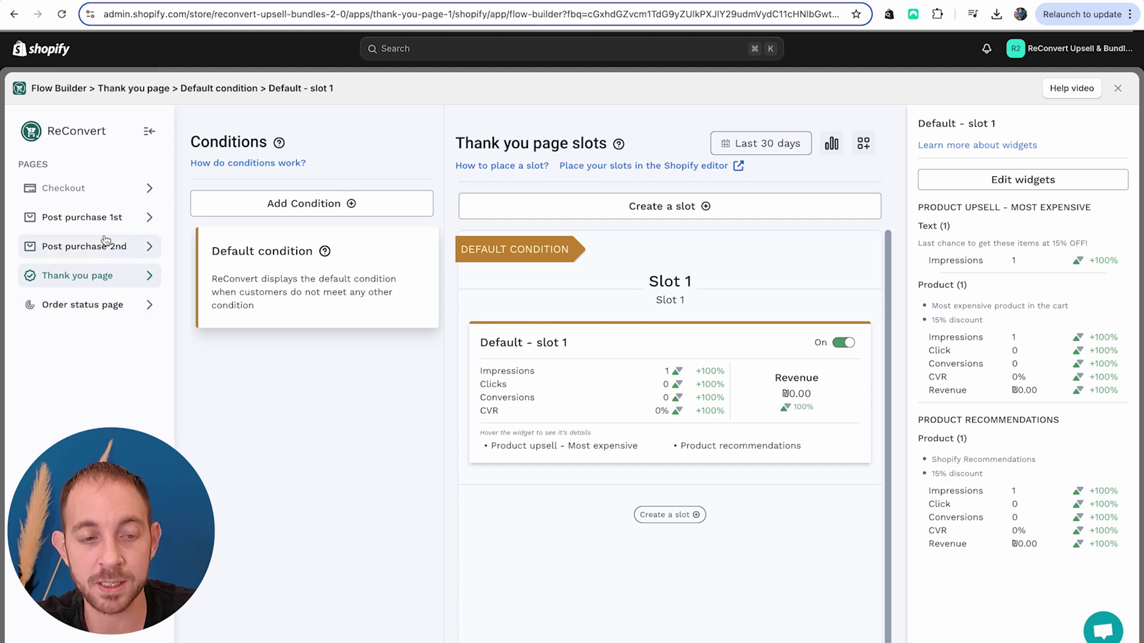
left_click(84, 222)
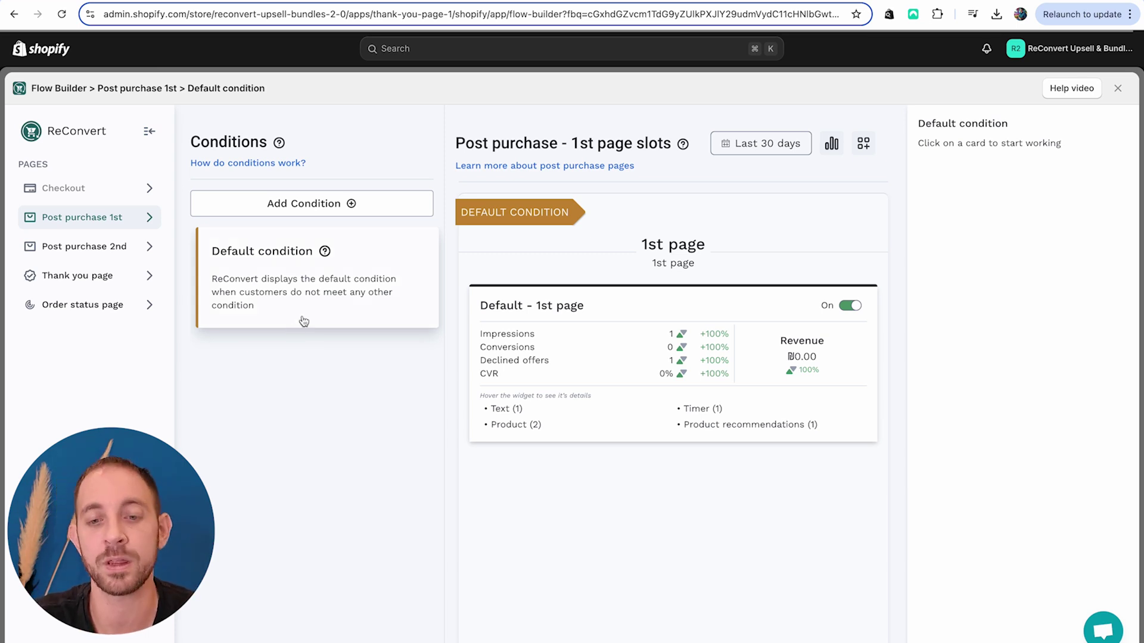
left_click(285, 275)
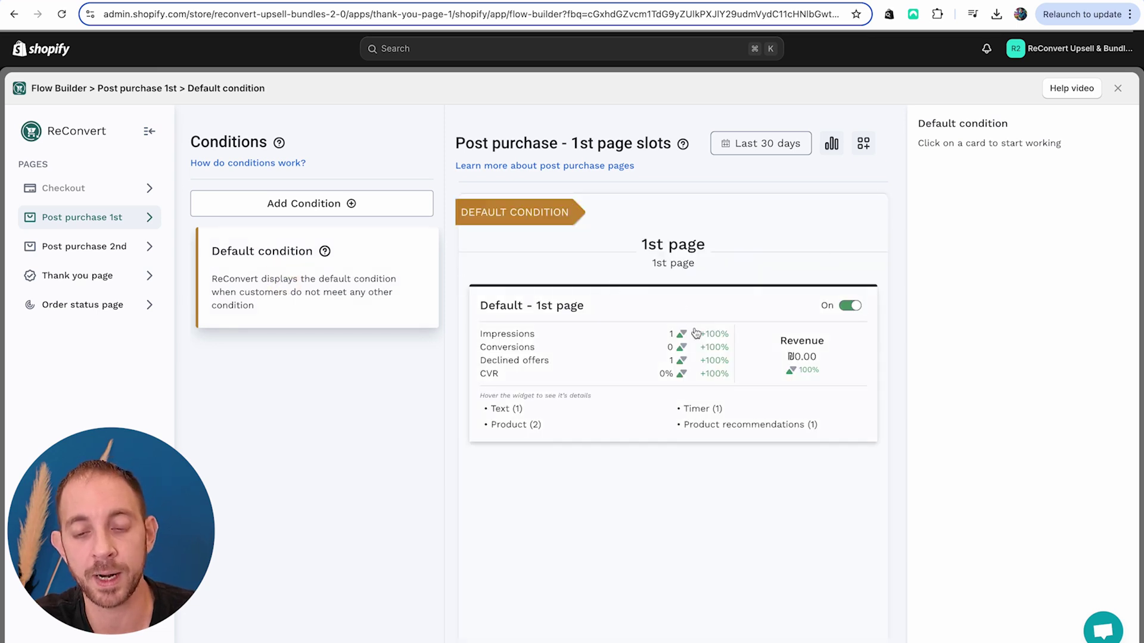
left_click(672, 335)
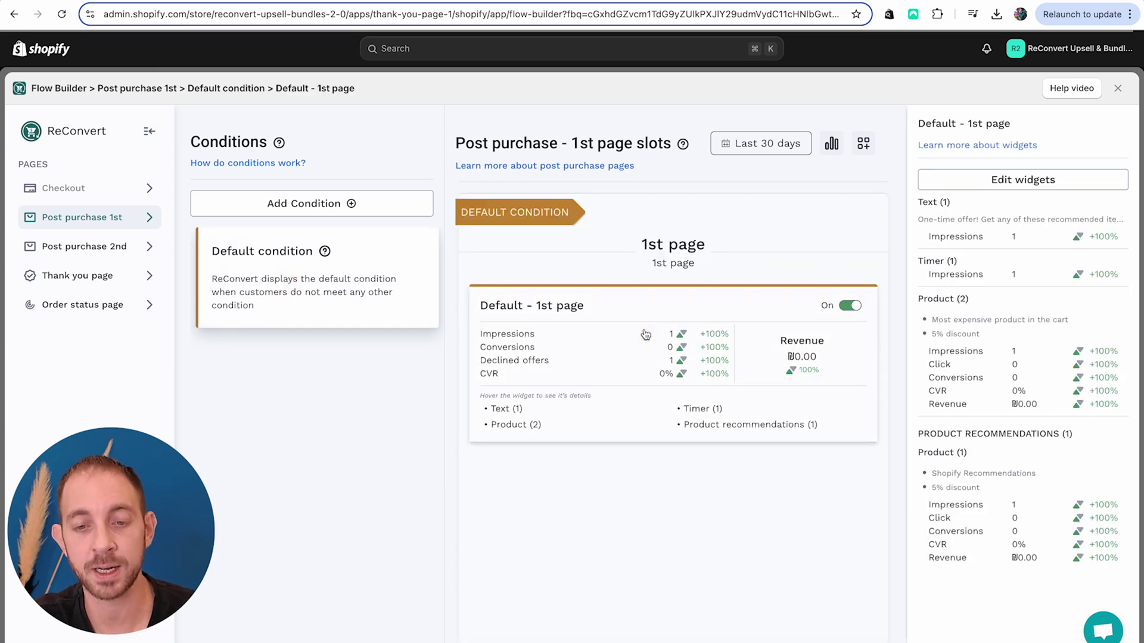
Open the widgets of Default - 1st page for editing and look through the text, timer and product widget settings.
left_click(990, 187)
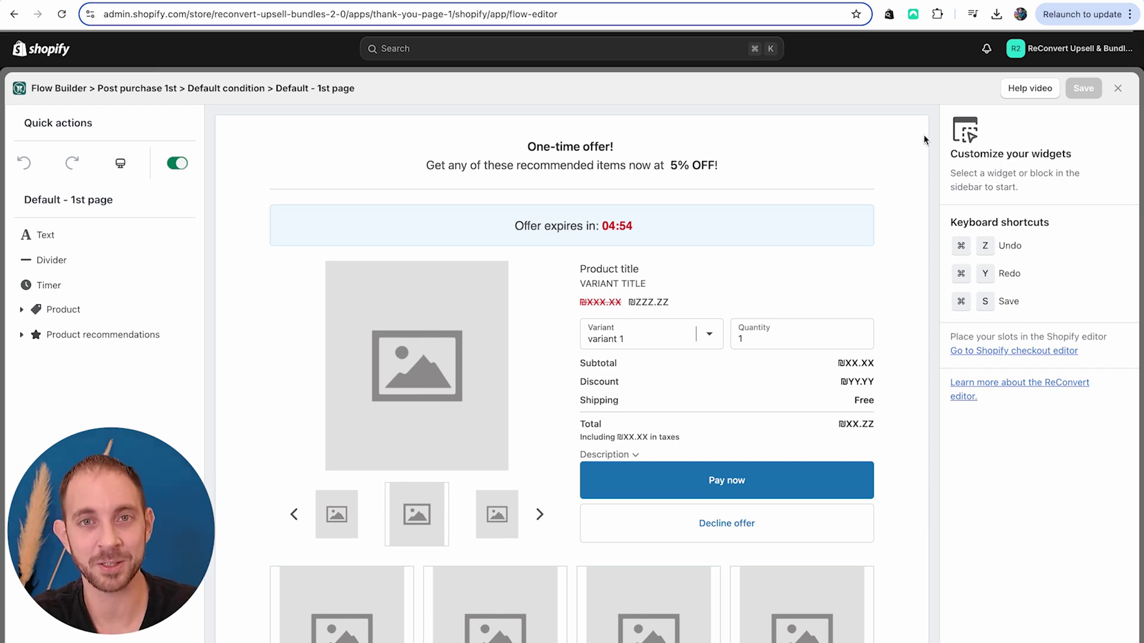
left_click(657, 170)
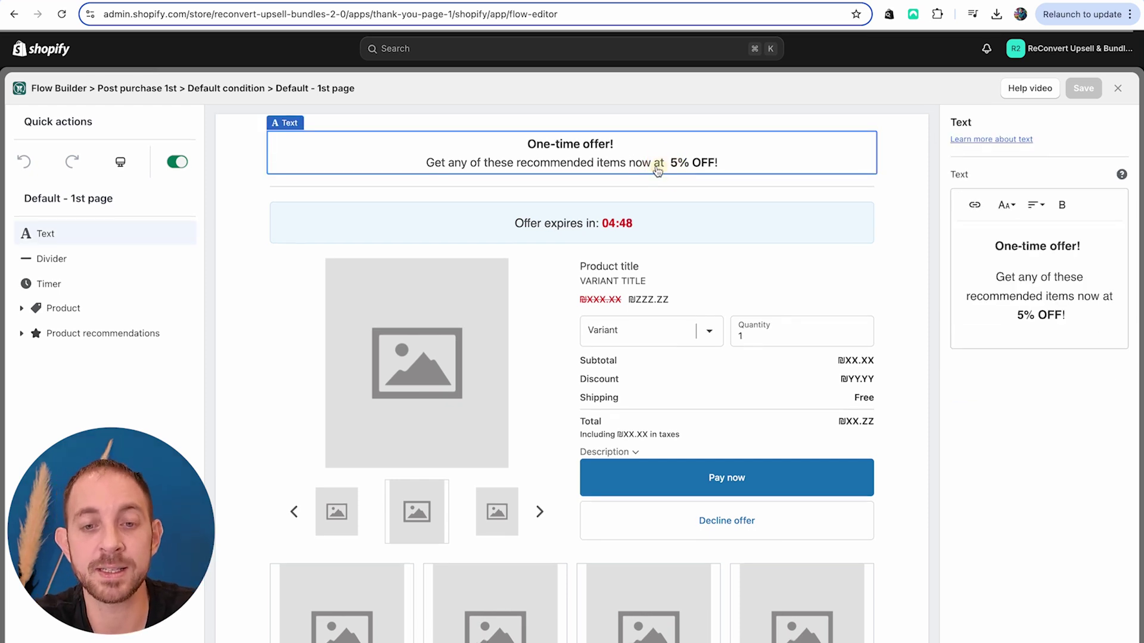
left_click(749, 206)
scroll(664, 233, "down", 1)
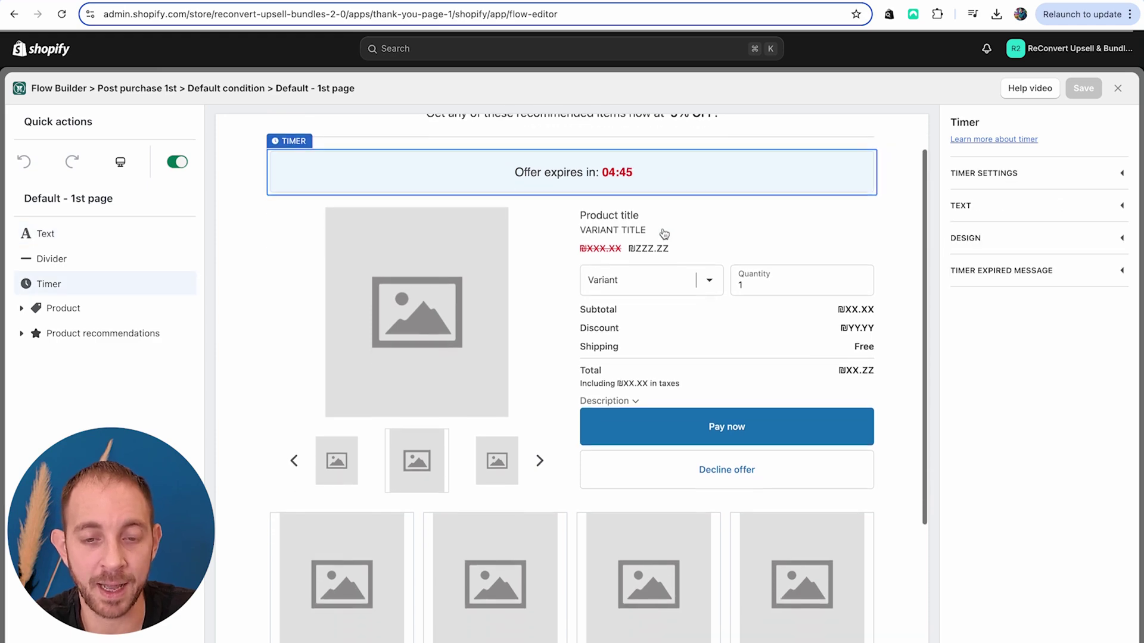
left_click(678, 308)
scroll(678, 309, "down", 1)
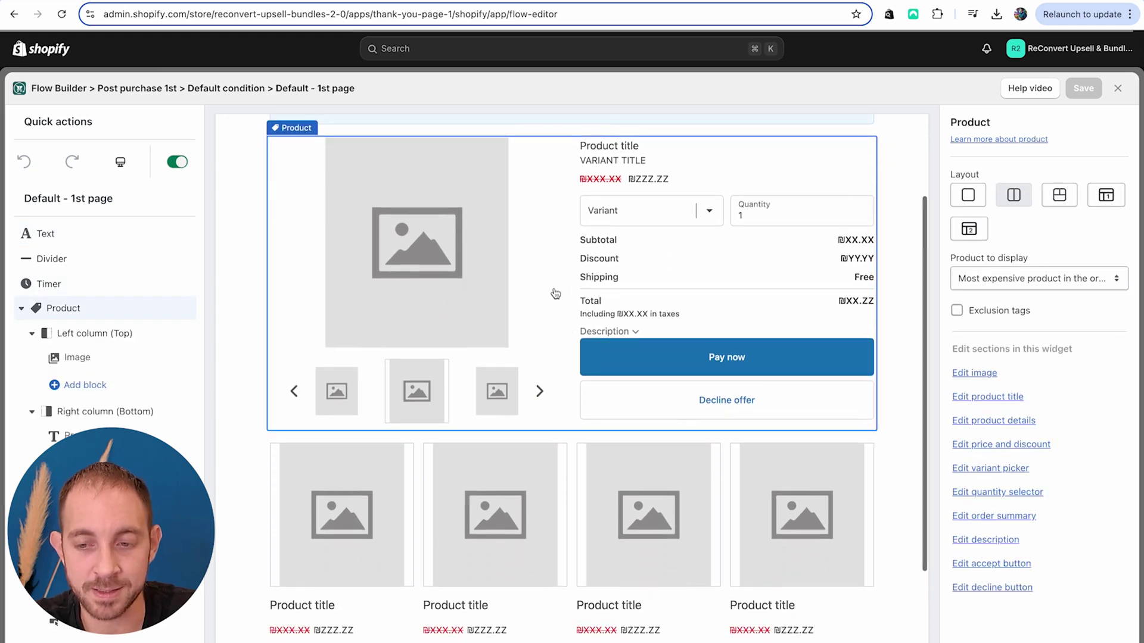
Set the product recommendations widget to 6 products with 3 products per row.
left_click(561, 503)
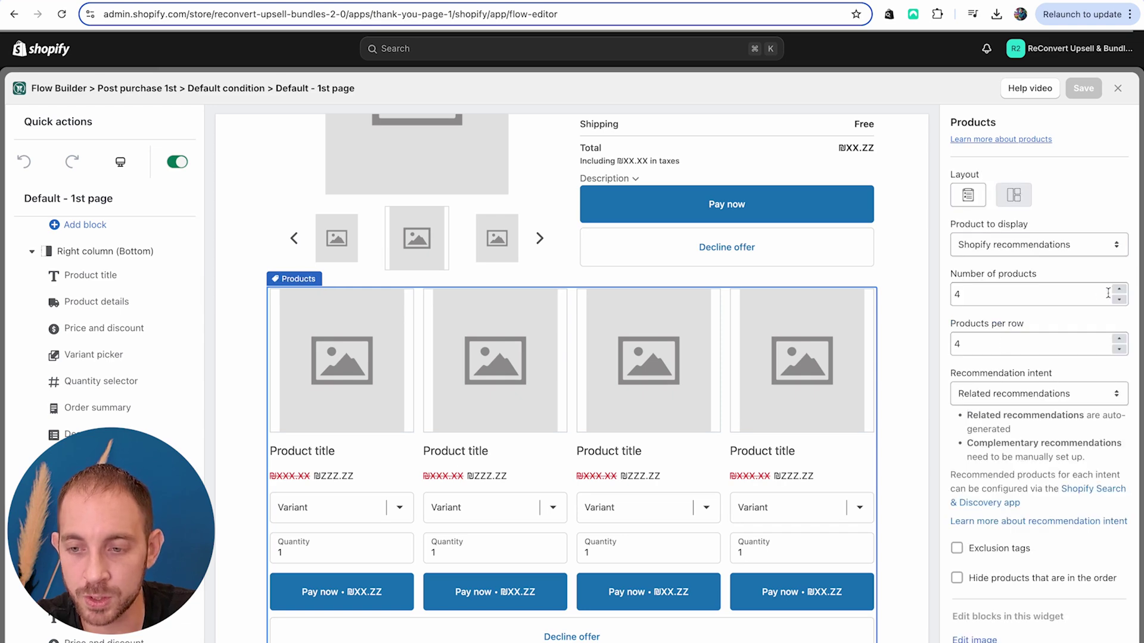
double_click(1107, 293)
type("6")
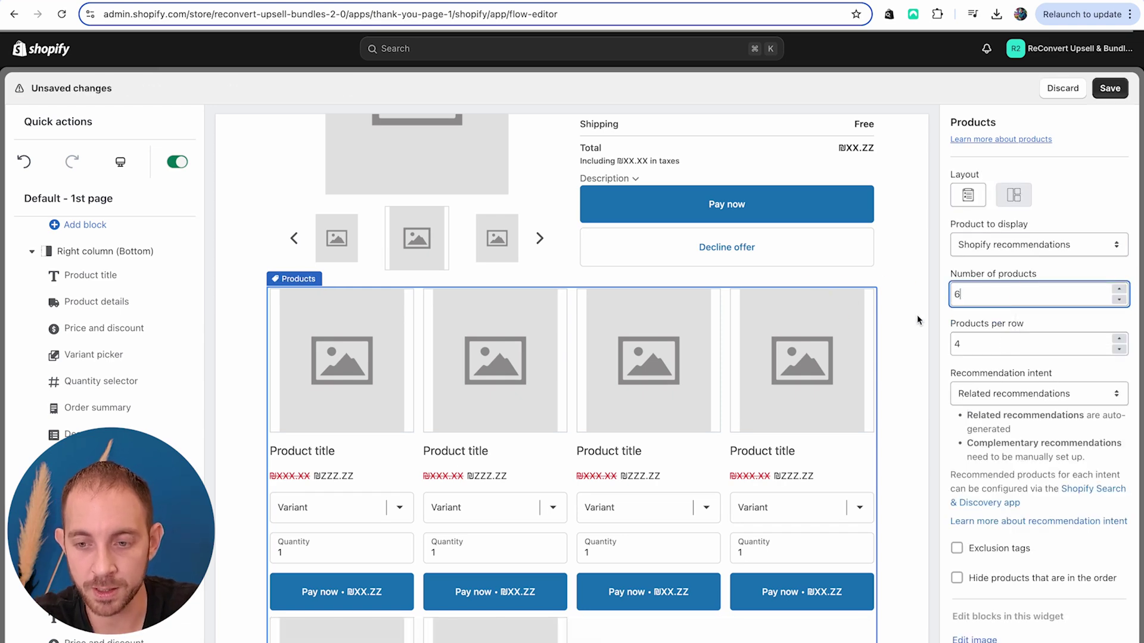
left_click(1110, 353)
scroll(737, 366, "down", 7)
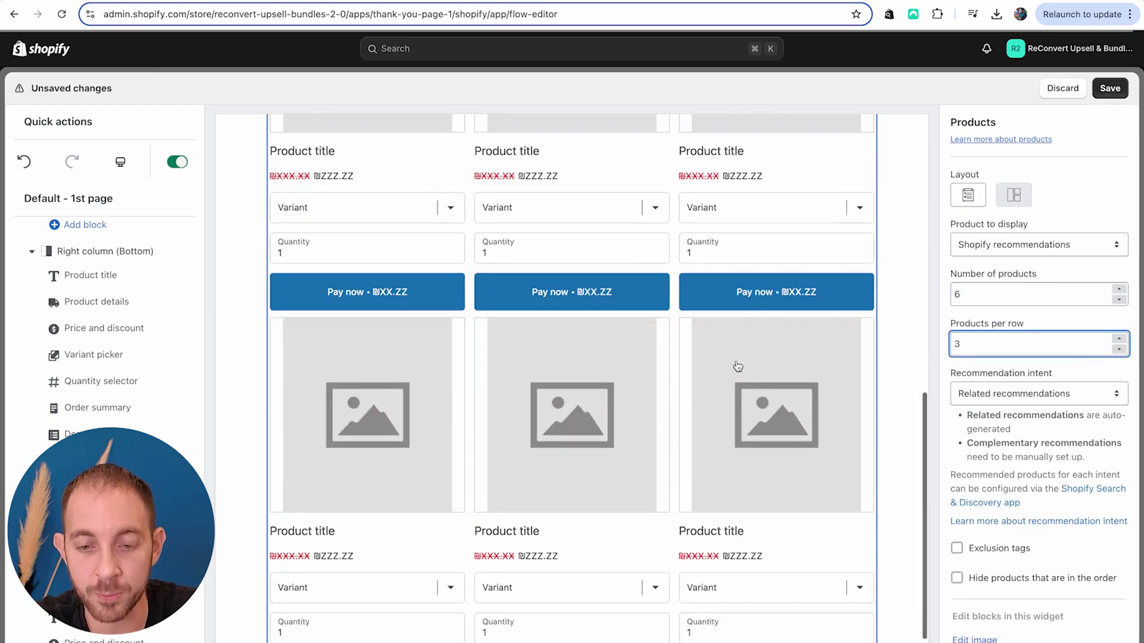
scroll(659, 312, "up", 5)
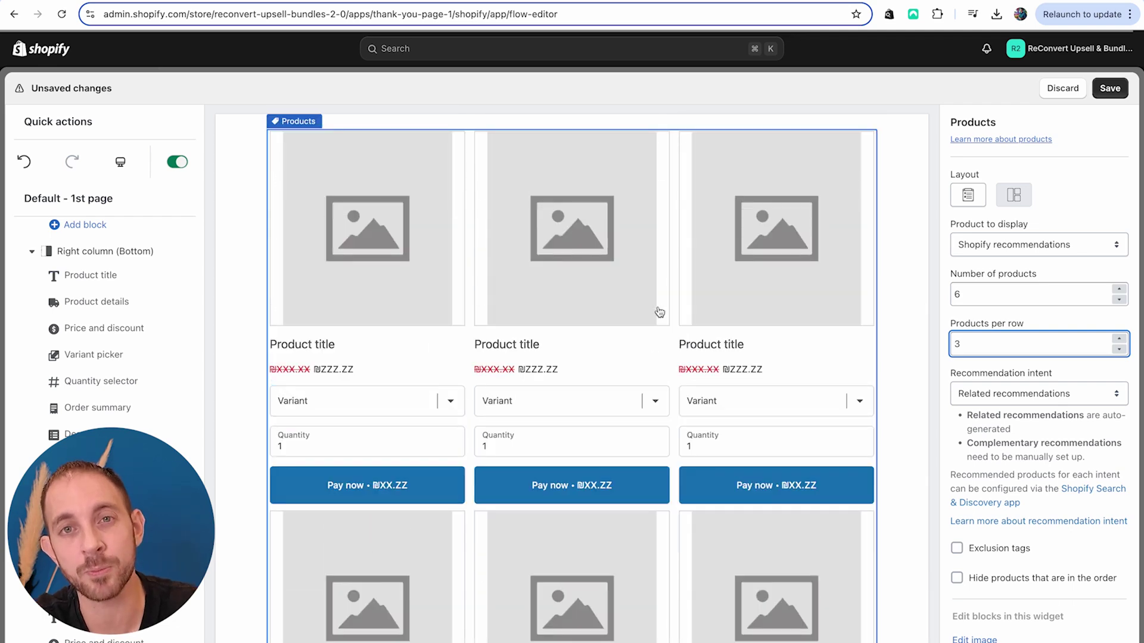
Change the main product widget to display a specific product and choose The StilyoApps Blue Pen as the featured product.
scroll(658, 301, "up", 7)
left_click(508, 341)
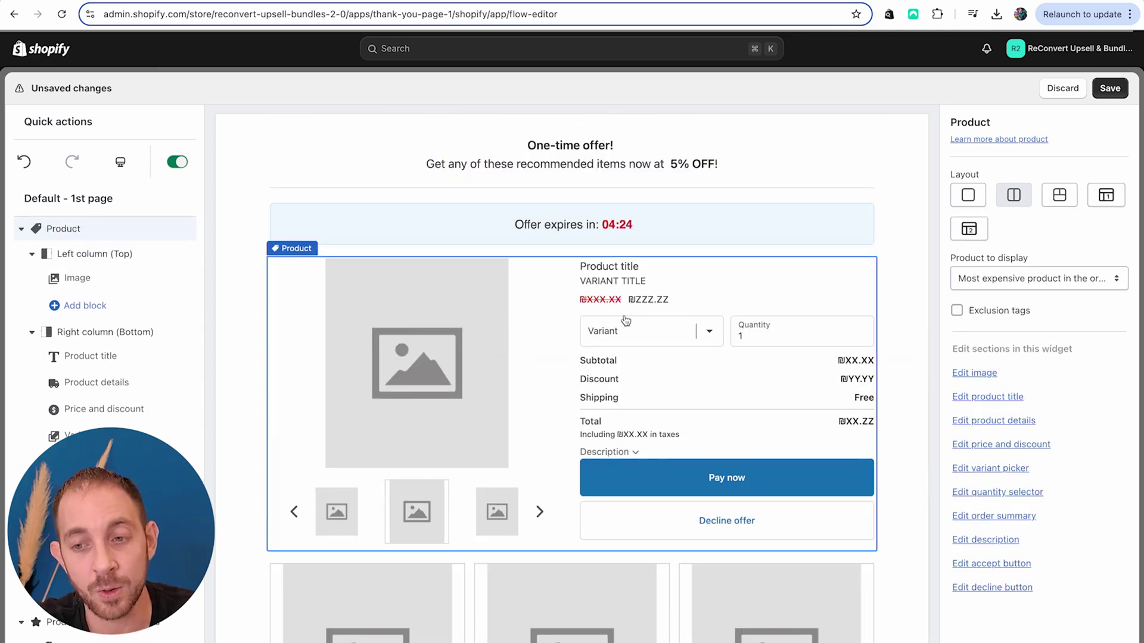
left_click(988, 282)
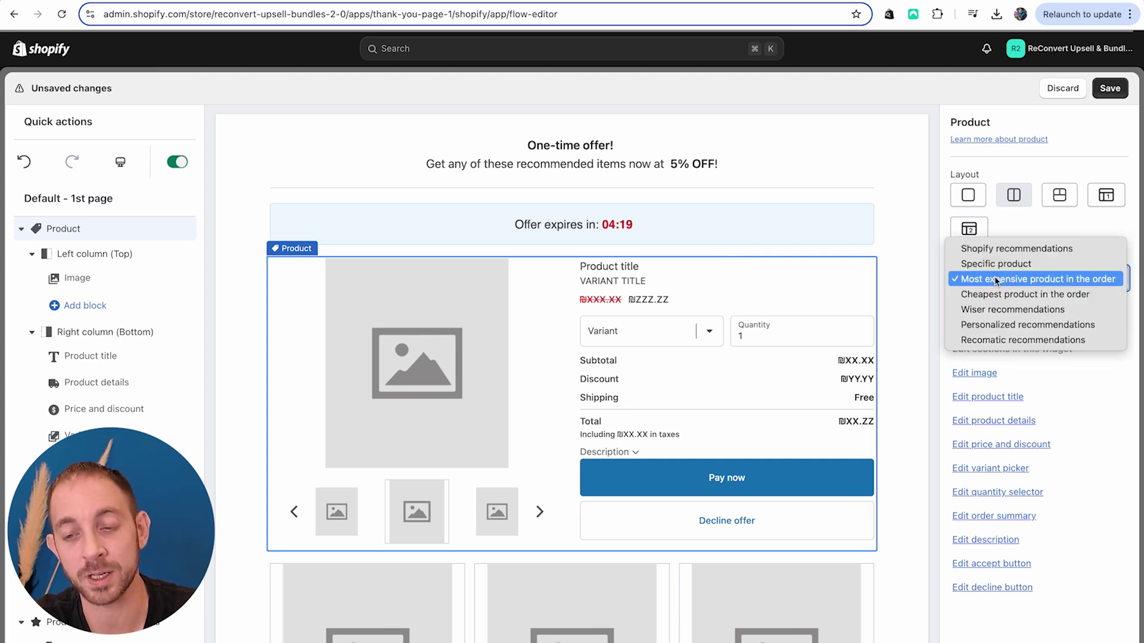
left_click(1000, 267)
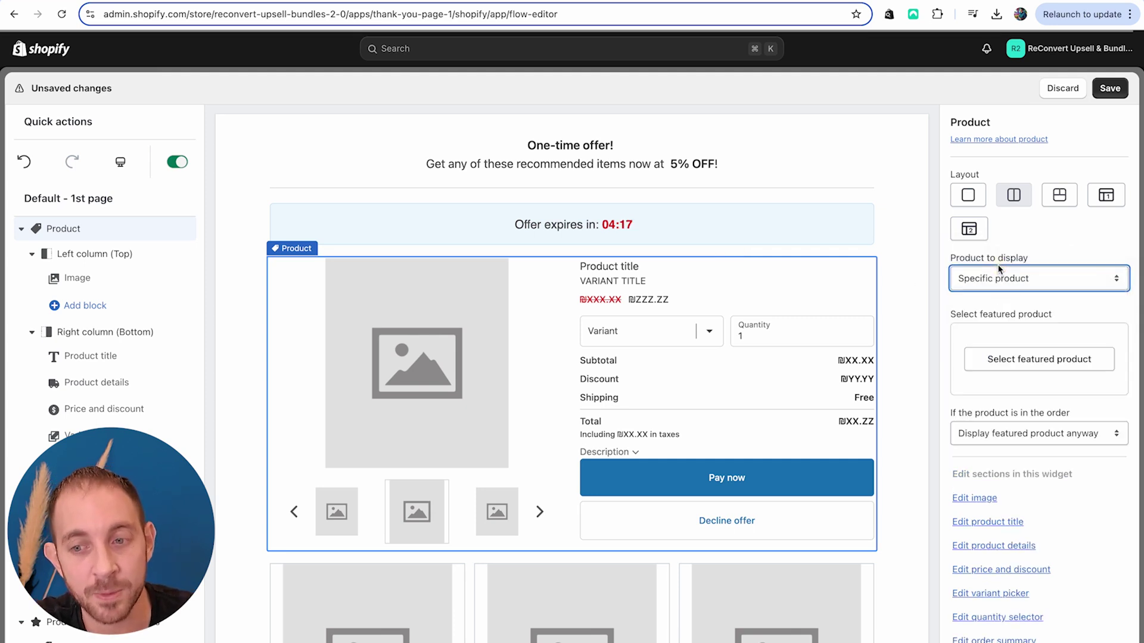
left_click(1010, 352)
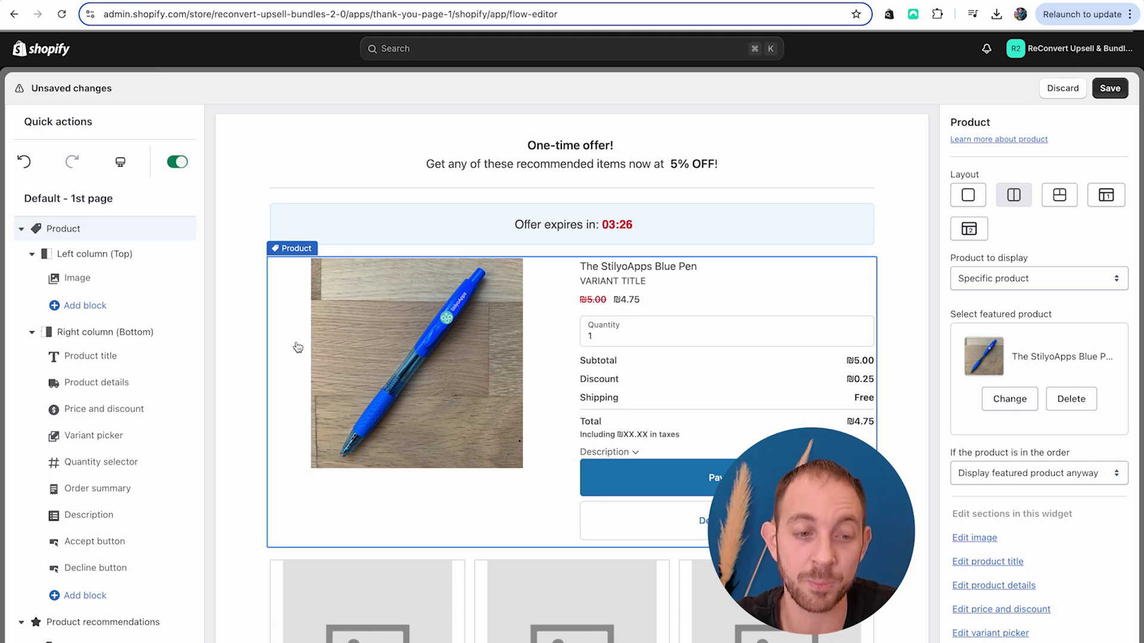
Set the percentage discount on the featured Blue Pen to 10%.
left_click(95, 411)
double_click(970, 598)
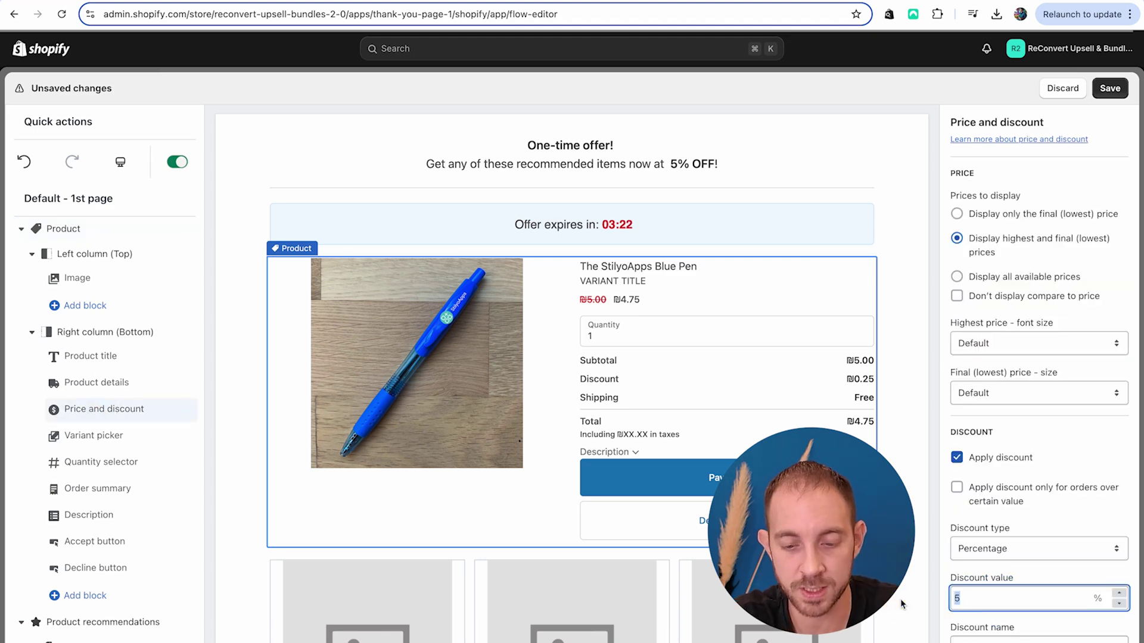
type("10")
left_click(623, 411)
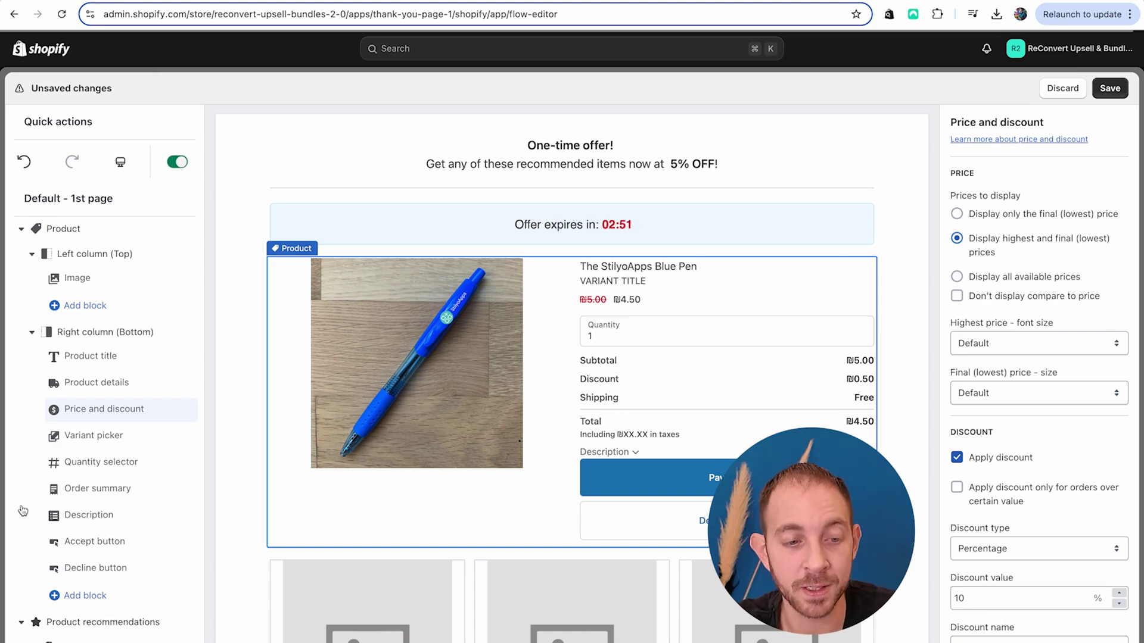
Enable a maximum quantity for the Blue Pen offer's quantity selector and set it to 3.
left_click(102, 464)
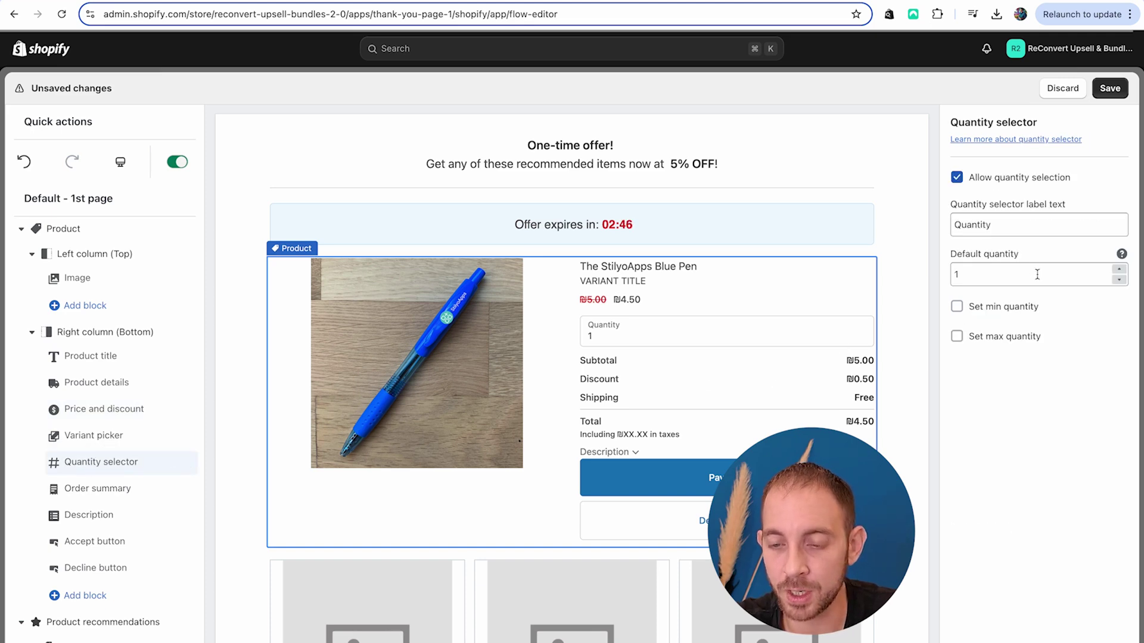
left_click(1001, 338)
key("Tab")
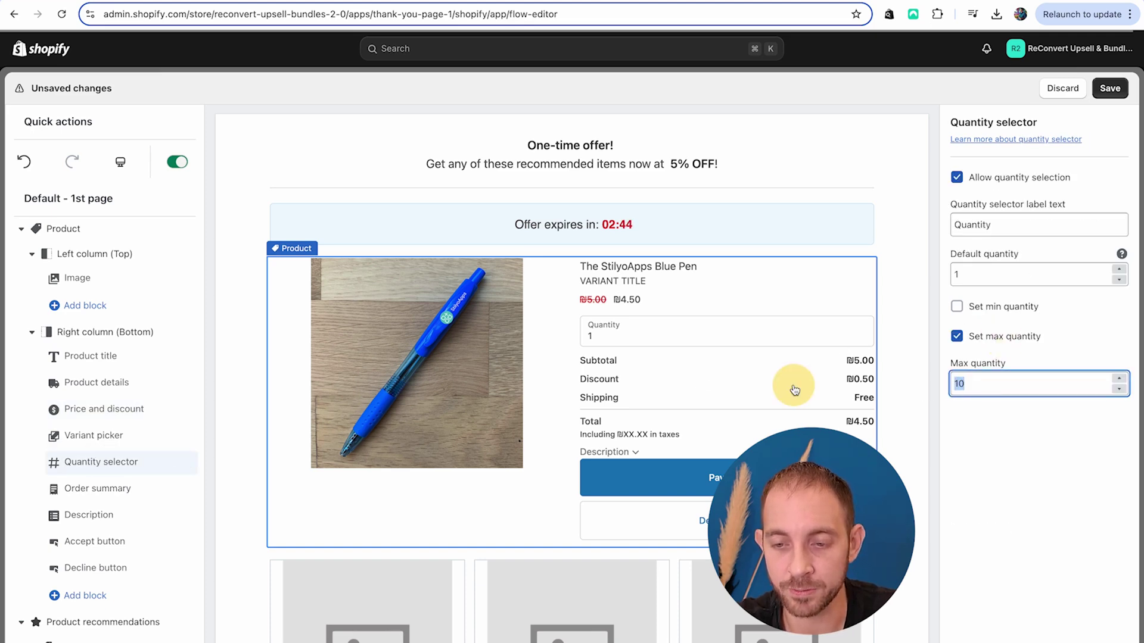
type("3")
left_click(934, 464)
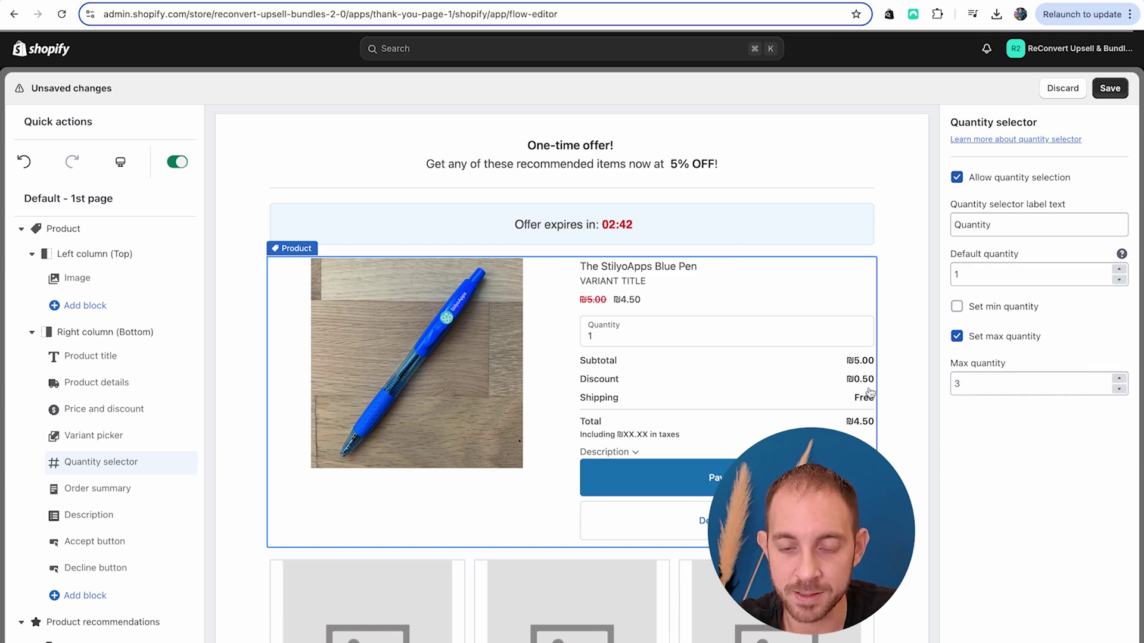
Raise the pen's quantity to 3 in the offer preview to test the limit, and save the post-purchase page.
left_click(862, 334)
left_click(862, 334)
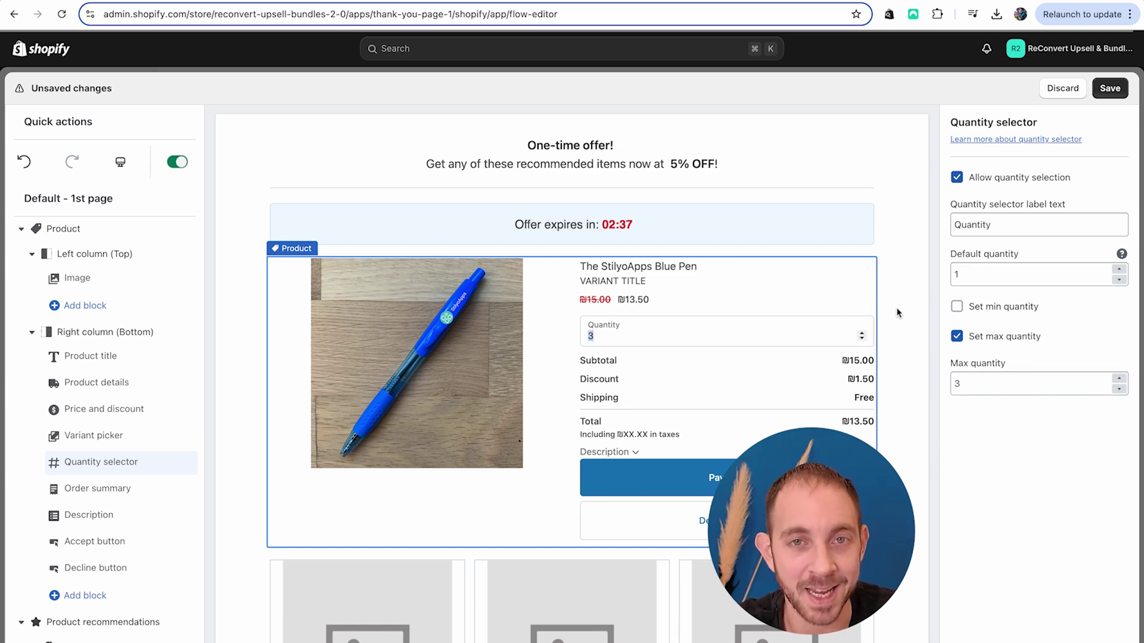
left_click(1104, 90)
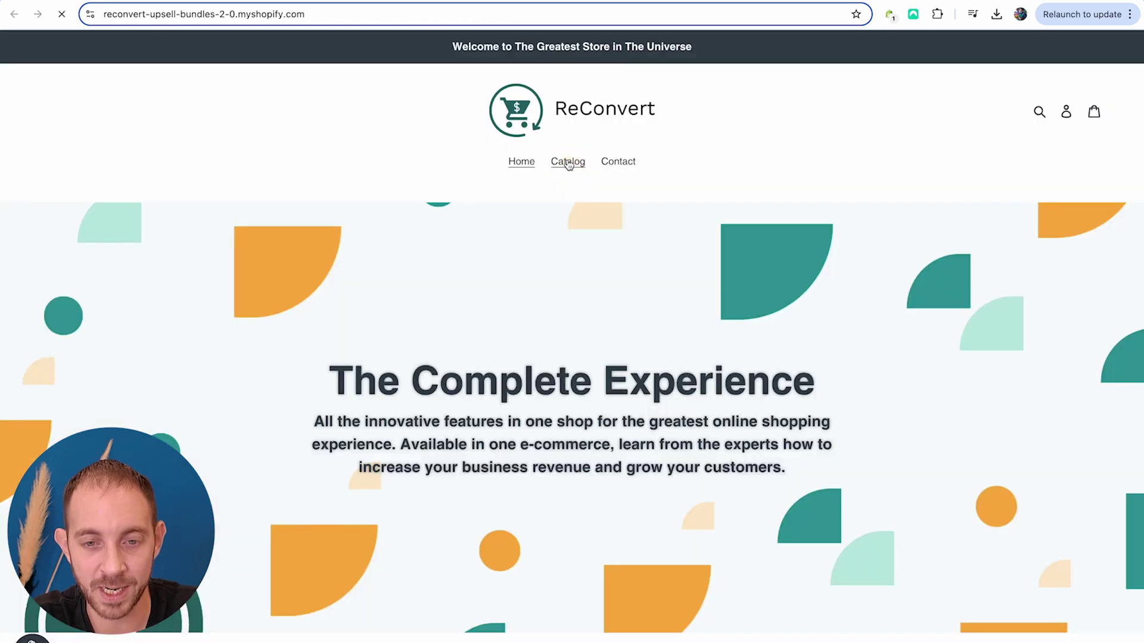
On the storefront, find The StilyoApps Poster through the catalog's Gold Fossil Watch page, buy it immediately and complete the checkout payment.
left_click(567, 158)
scroll(569, 171, "down", 4)
left_click(255, 416)
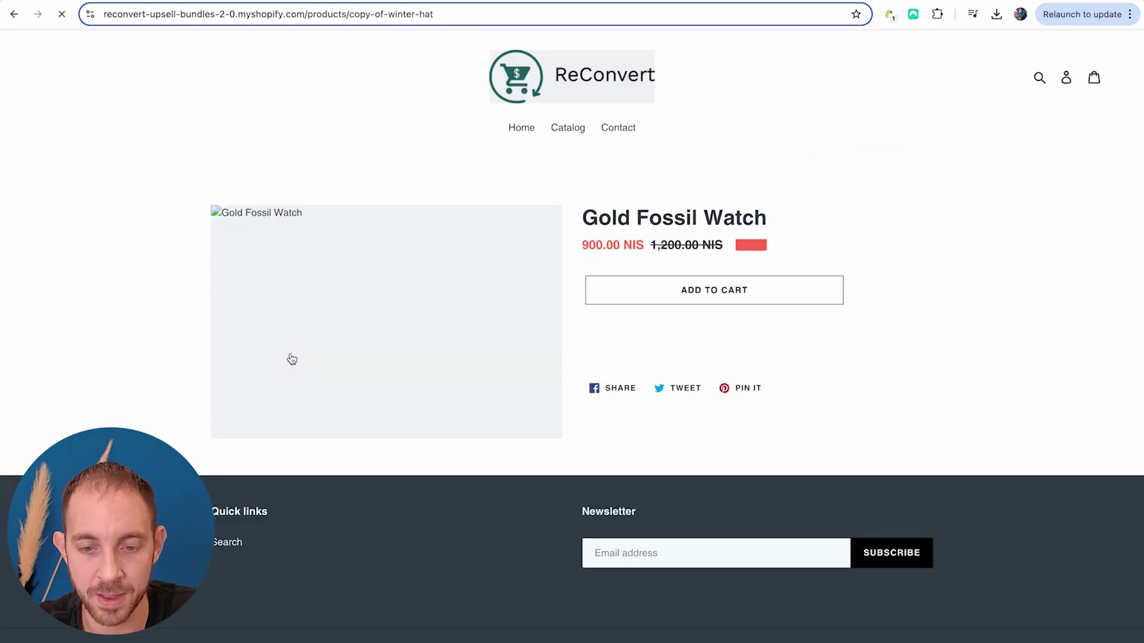
left_click(501, 613)
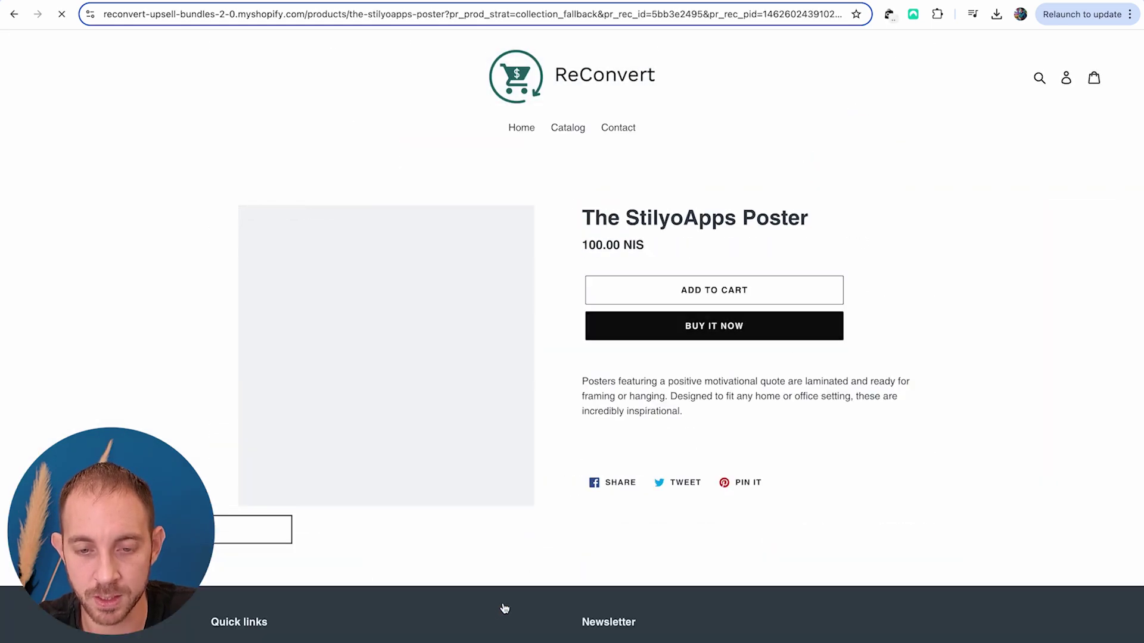
left_click(710, 328)
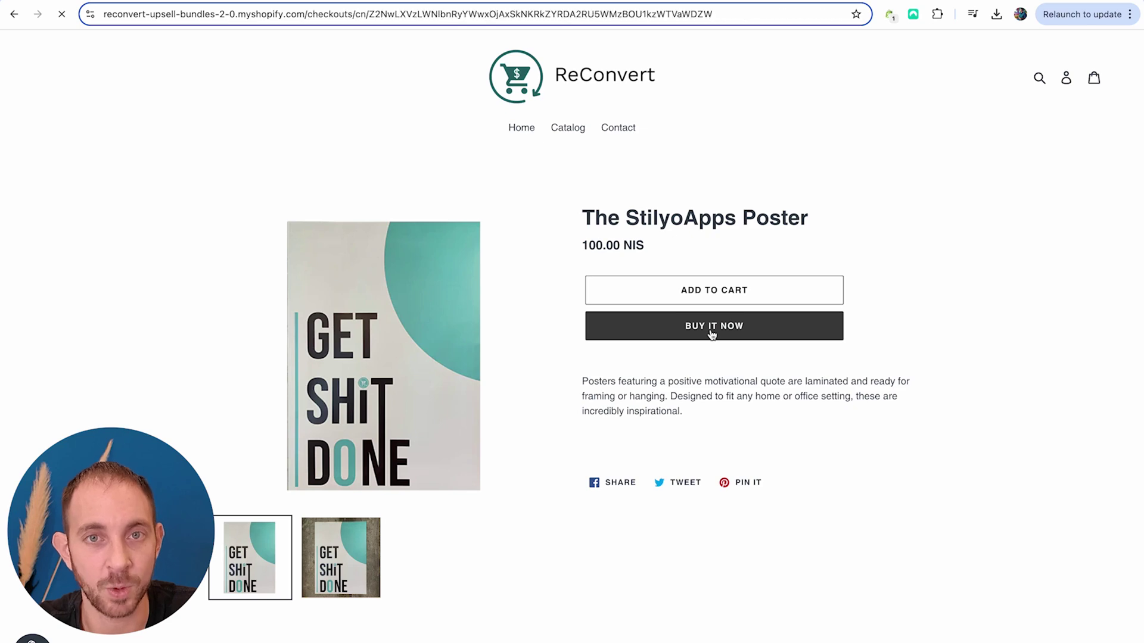
scroll(382, 199, "down", 5)
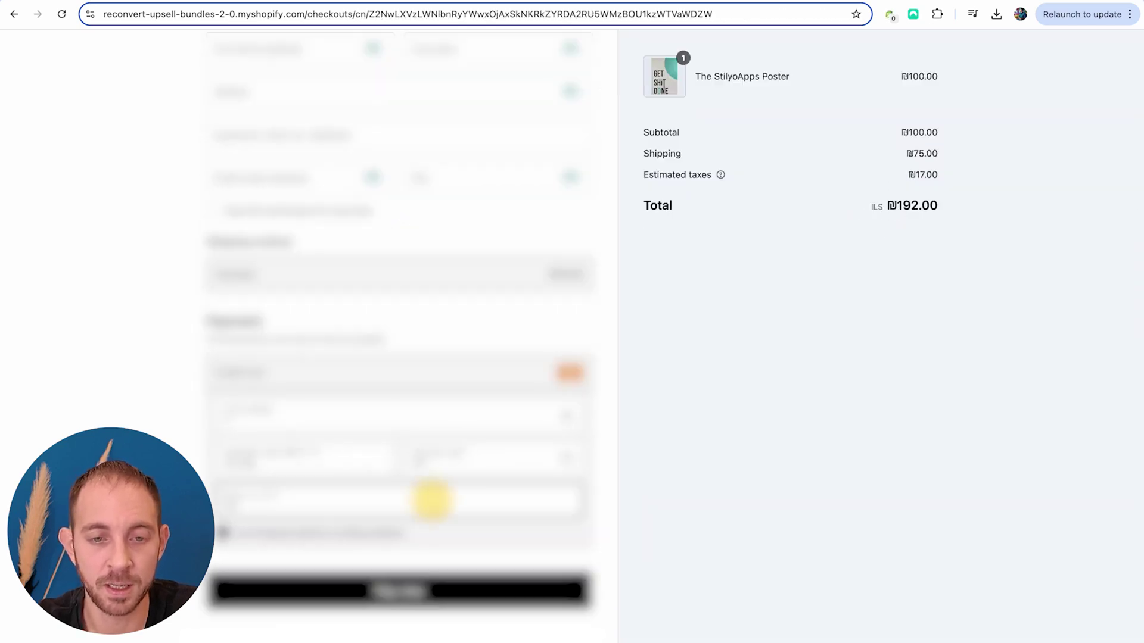
left_click(357, 198)
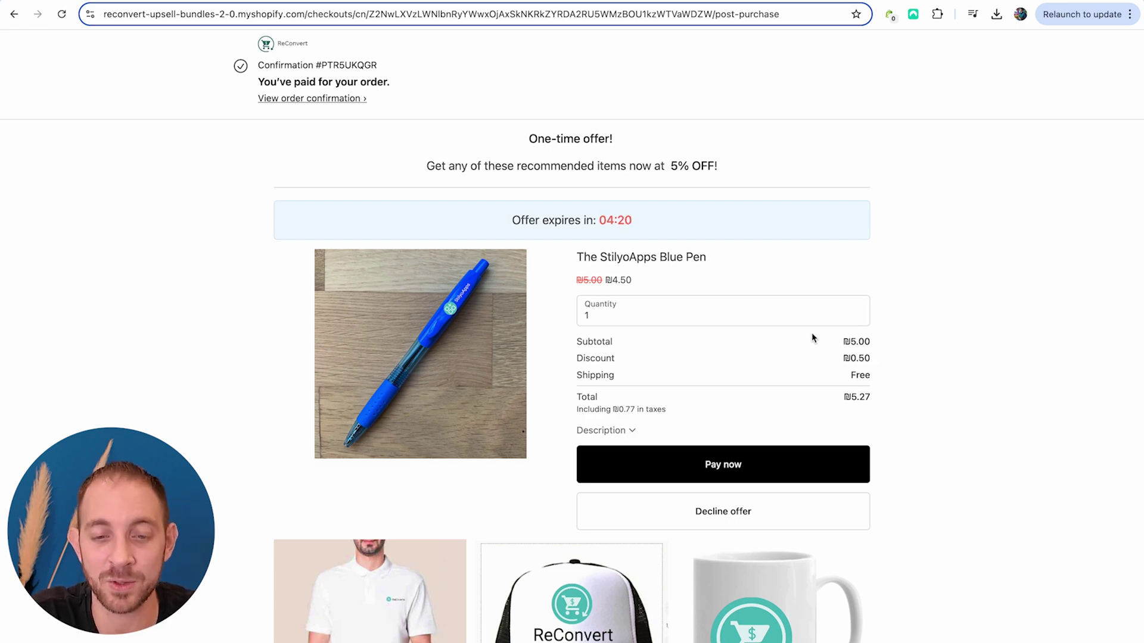
Raise the Blue Pen's quantity to 3 on the live post-purchase offer and browse the recommended products beneath it.
left_click(857, 313)
left_click(857, 313)
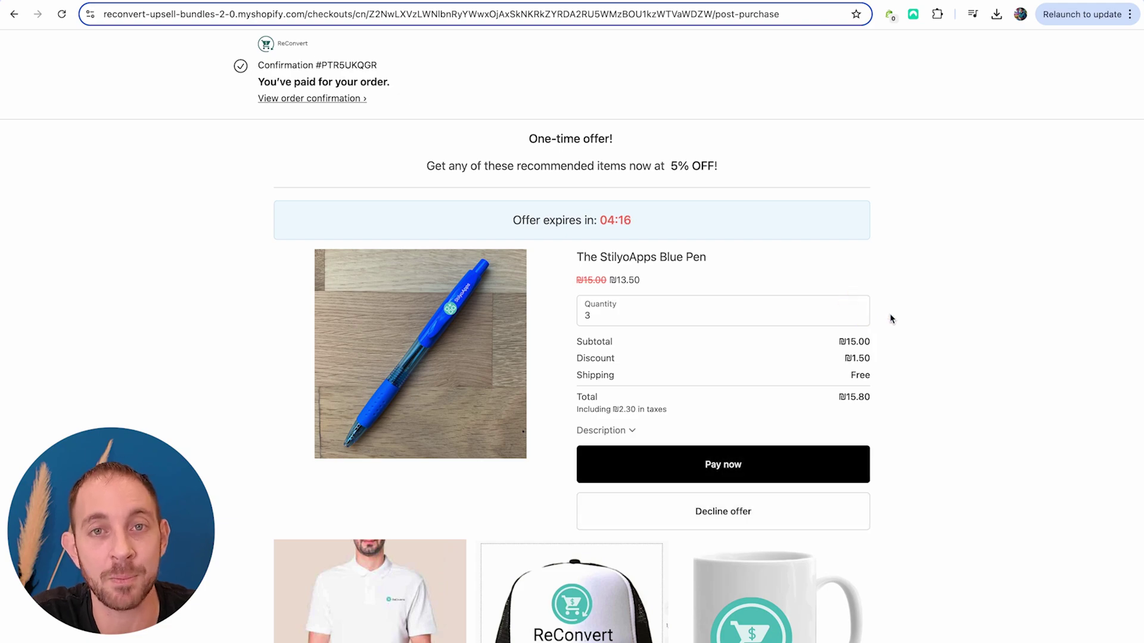
scroll(892, 319, "down", 10)
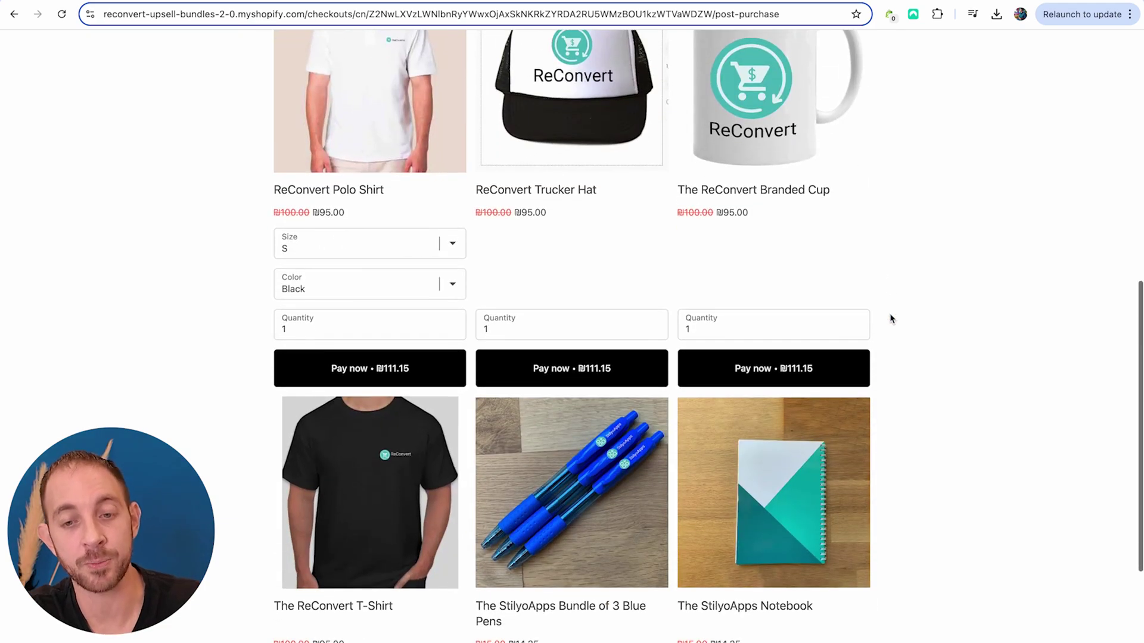
scroll(888, 316, "up", 3)
scroll(681, 249, "down", 5)
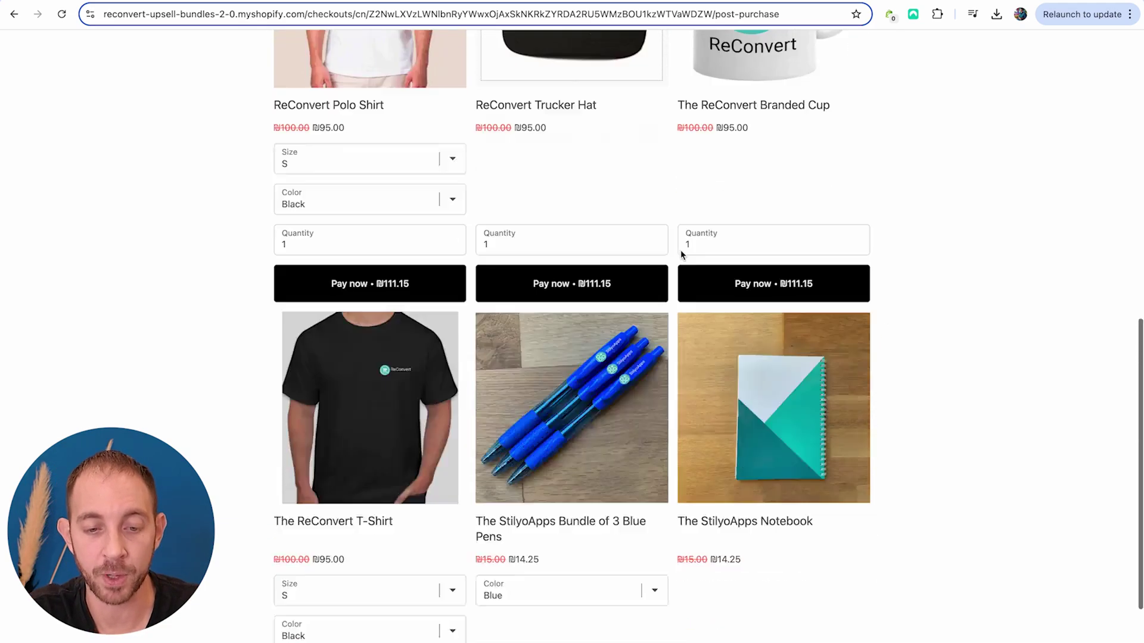